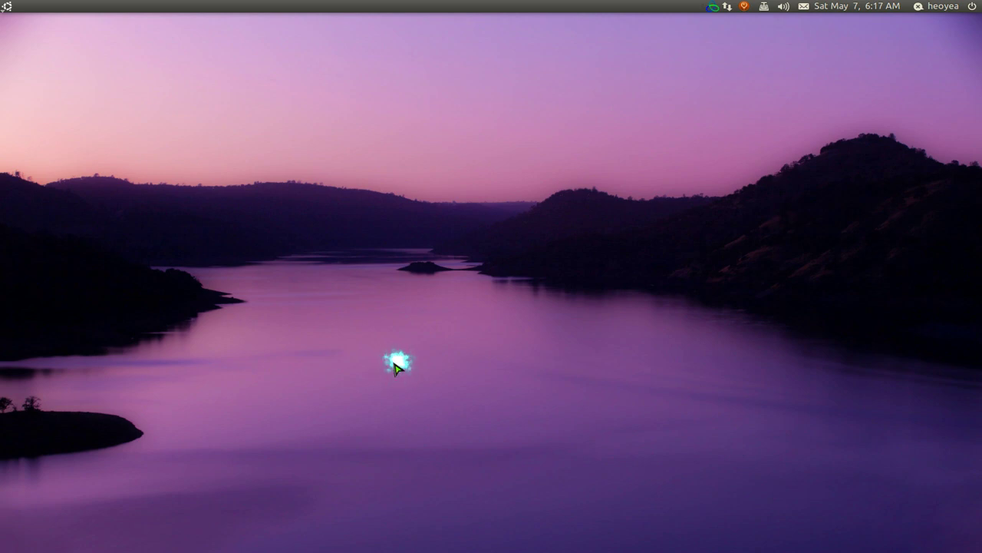
Show the desktop from the AWN dock, open the home folder, and bring up a dock item's options
{"action": "mouse_move", "coordinate": [3, 327]}
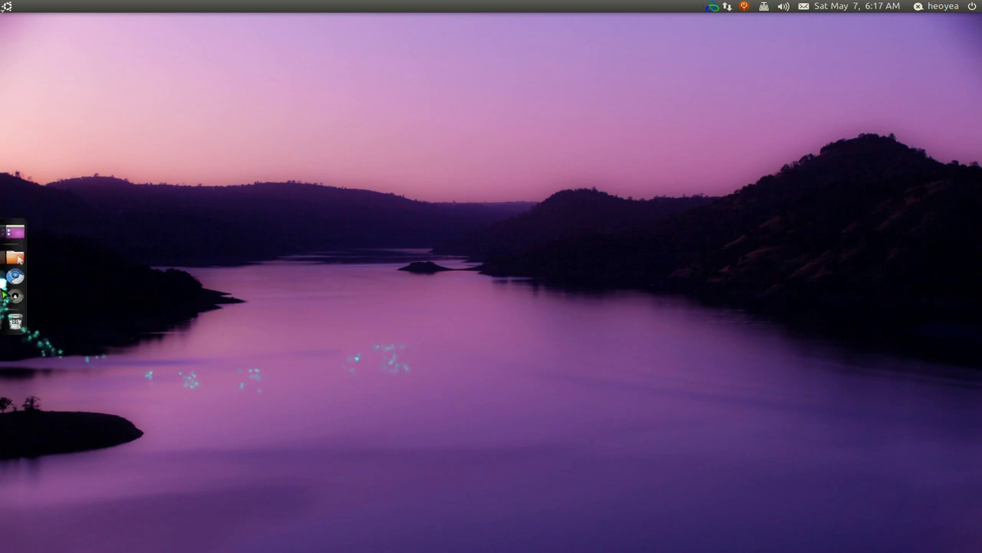
{"action": "left_click", "coordinate": [16, 245]}
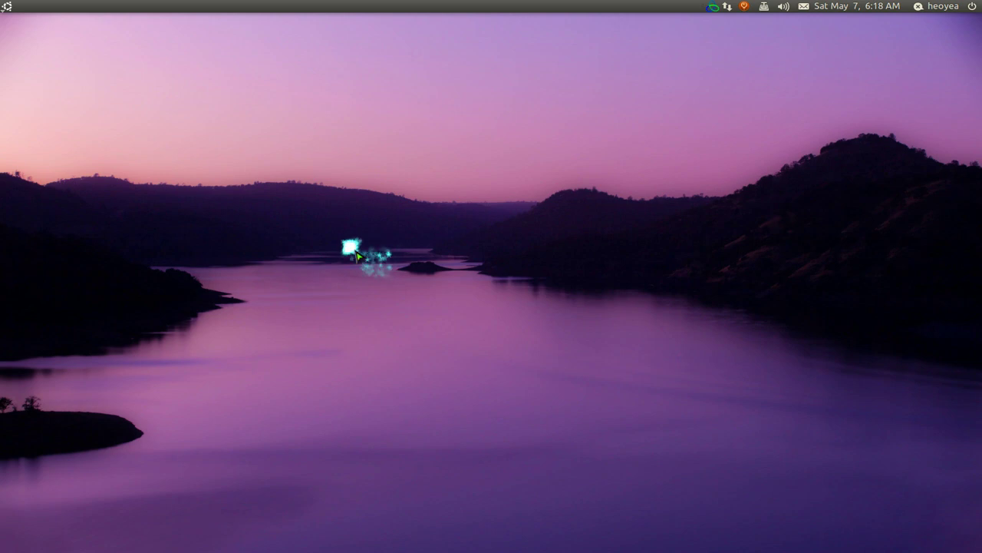
{"action": "mouse_move", "coordinate": [3, 293]}
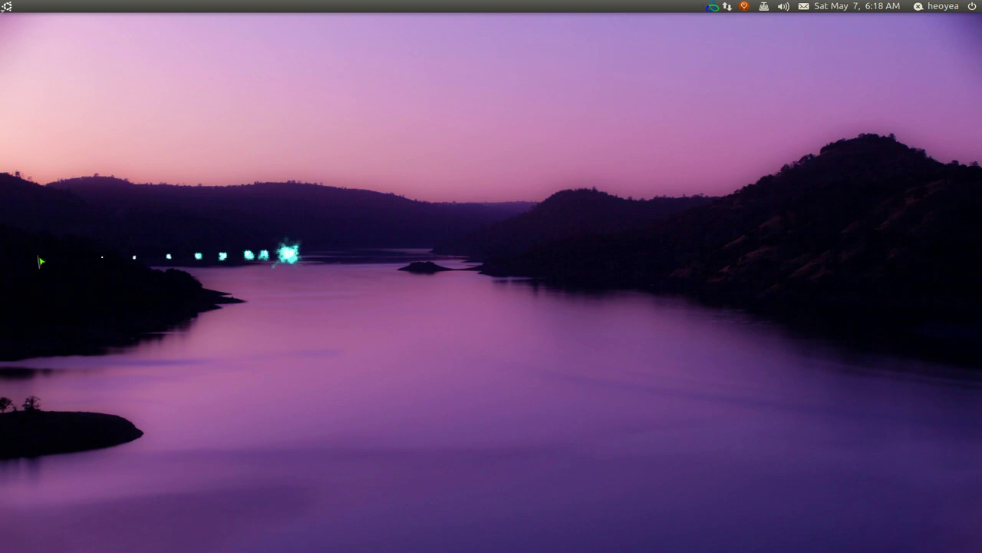
{"action": "mouse_move", "coordinate": [6, 258]}
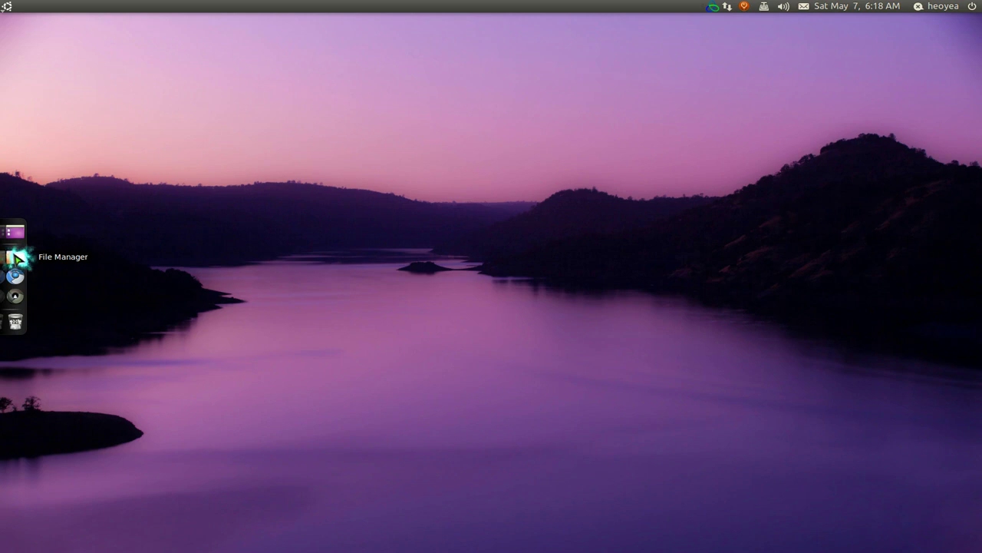
{"action": "left_click", "coordinate": [15, 256]}
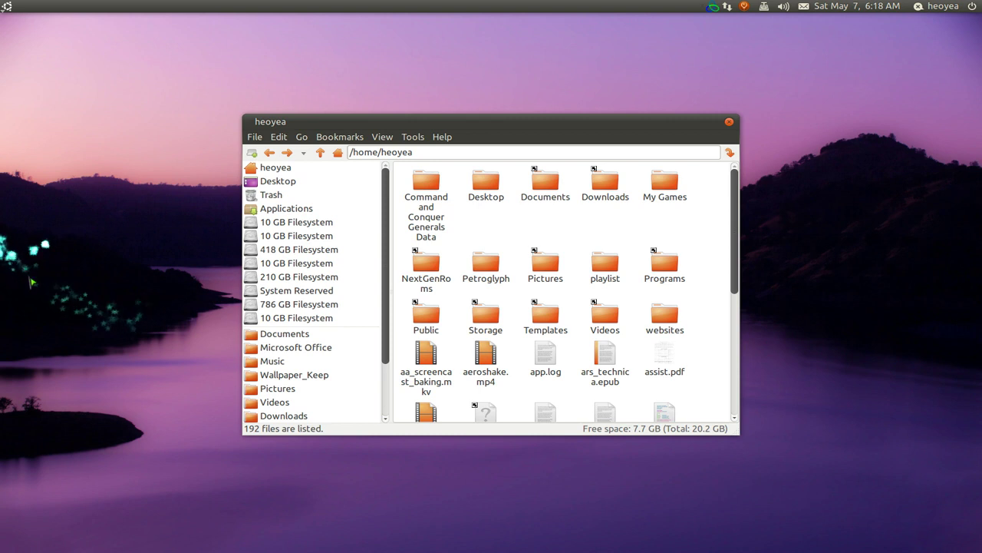
{"action": "mouse_move", "coordinate": [14, 269]}
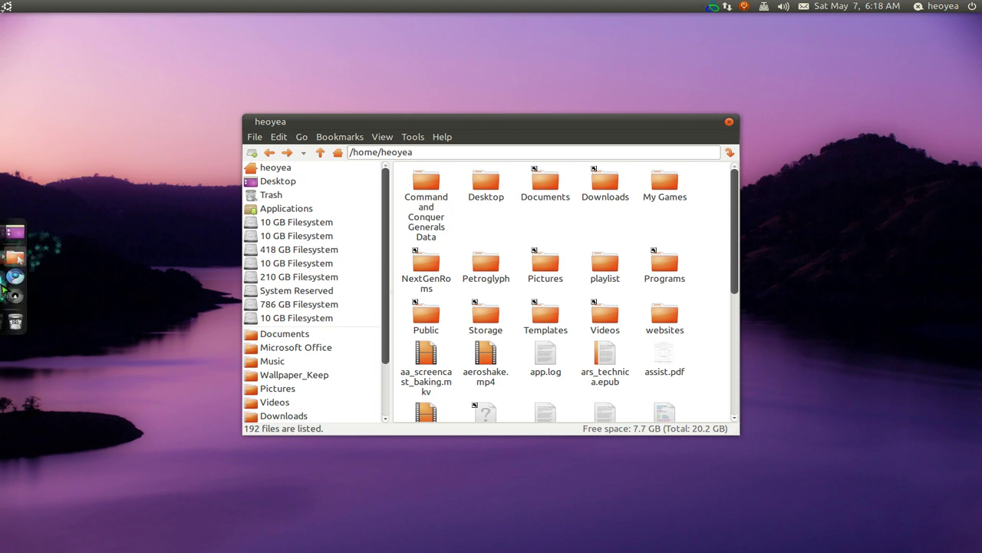
{"action": "right_click", "coordinate": [17, 247]}
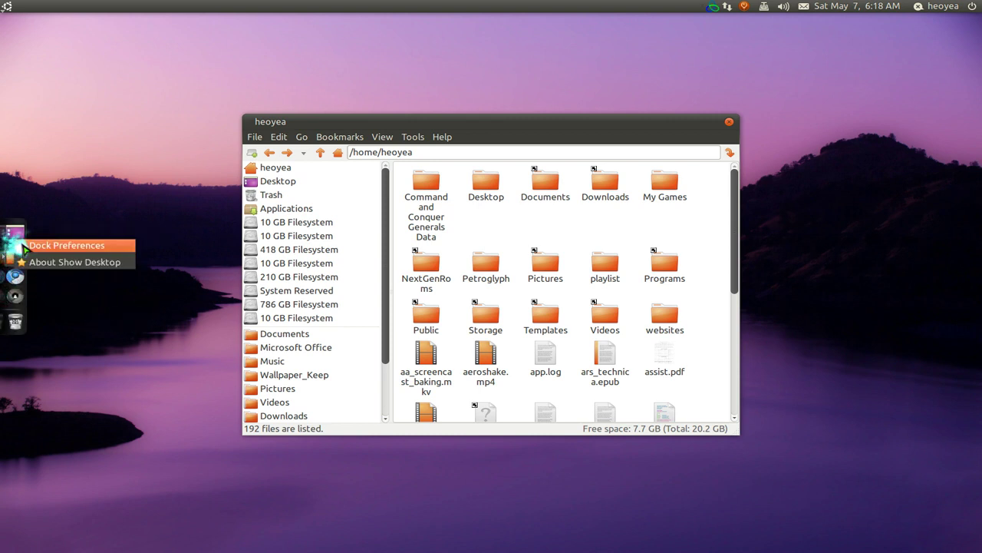
In Dock Preferences, set the orientation to Left and the behaviour to Intellihide
{"action": "left_click_drag", "start_coordinate": [15, 247], "coordinate": [284, 240]}
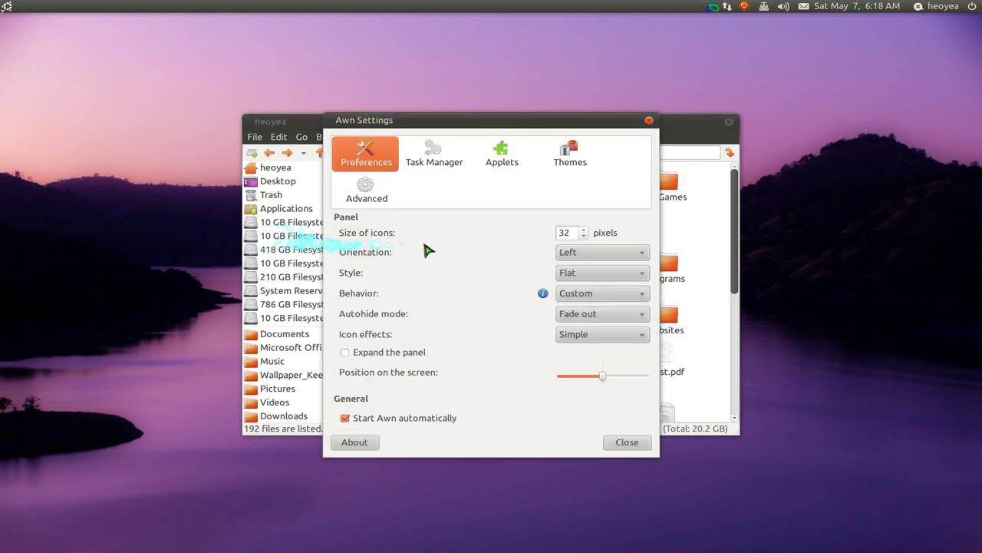
{"action": "left_click", "coordinate": [581, 255]}
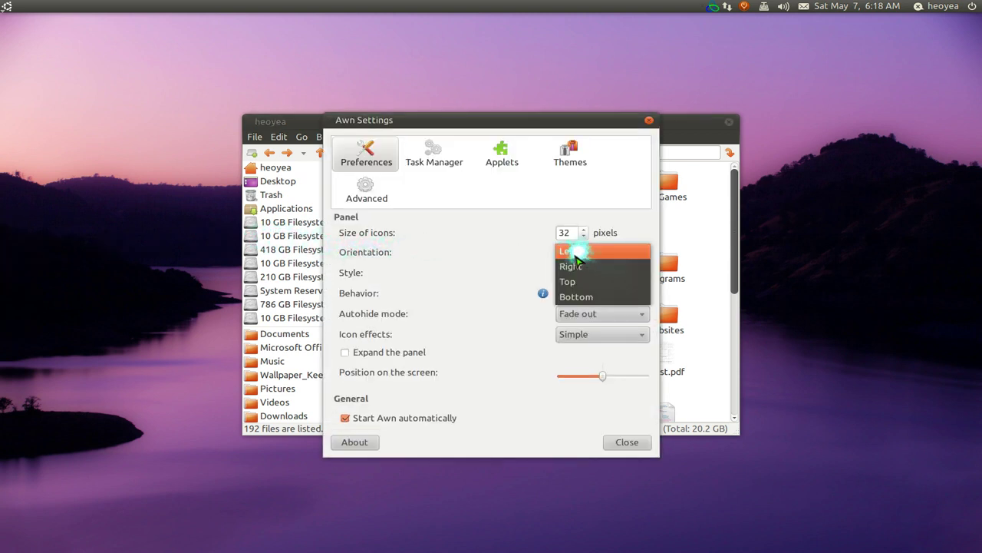
{"action": "left_click", "coordinate": [582, 265]}
{"action": "left_click", "coordinate": [588, 252]}
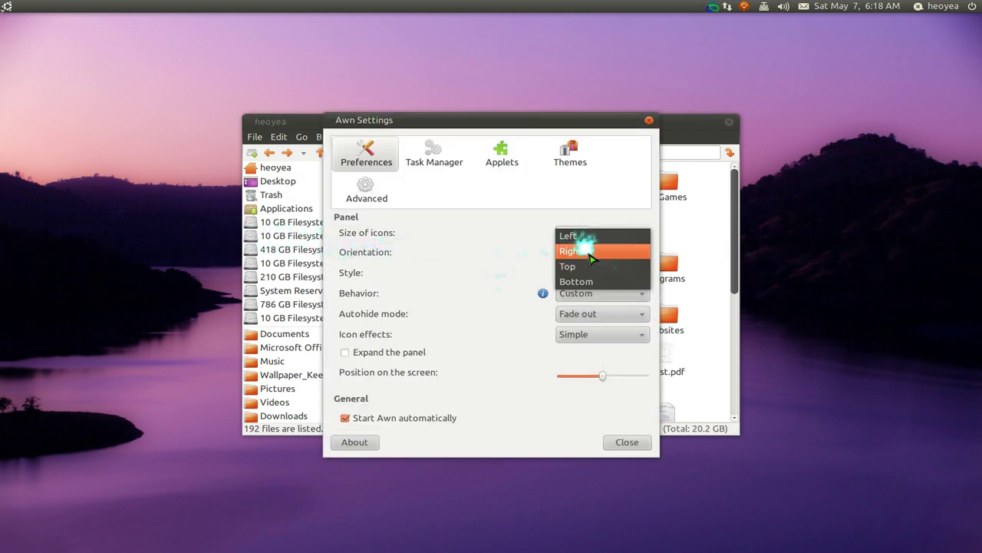
{"action": "left_click", "coordinate": [584, 234]}
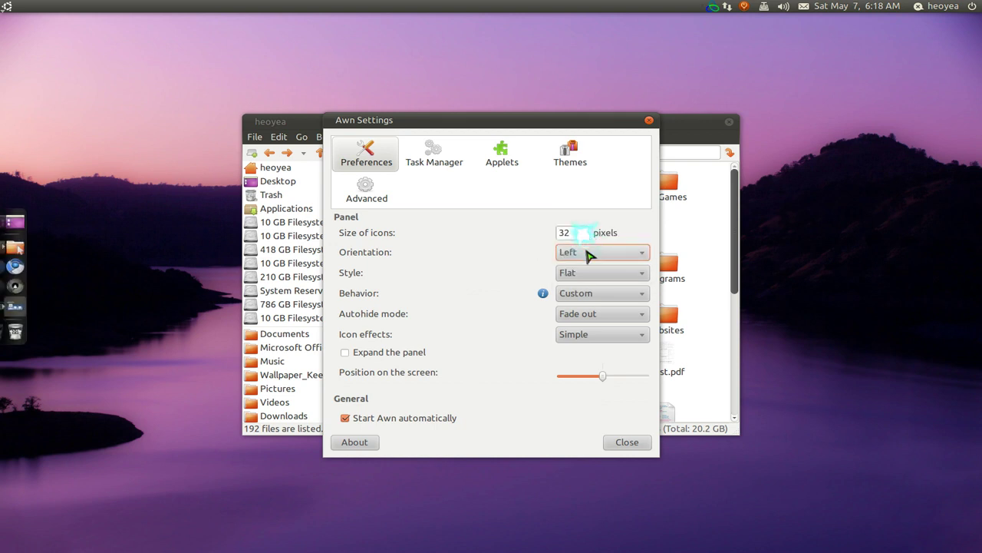
{"action": "left_click", "coordinate": [603, 297]}
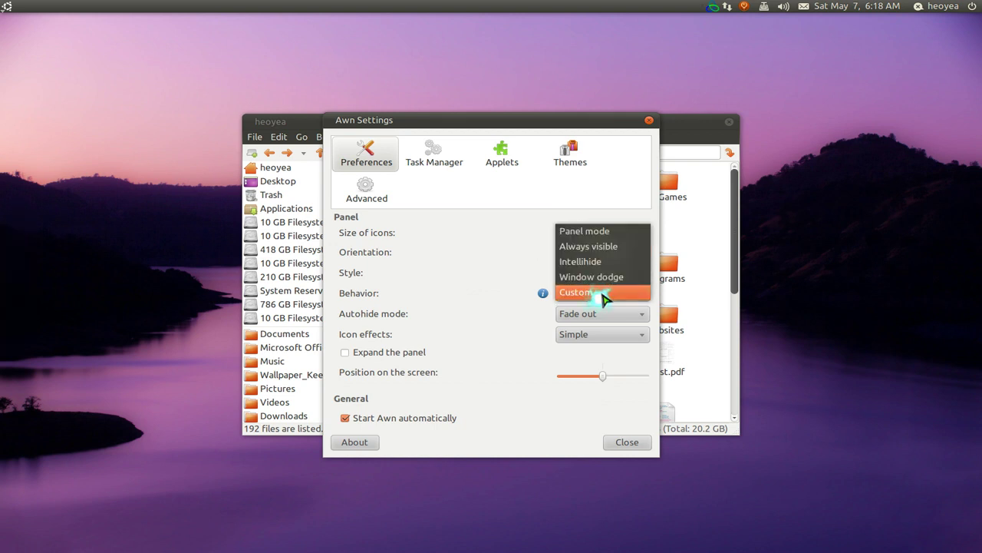
{"action": "left_click", "coordinate": [597, 263]}
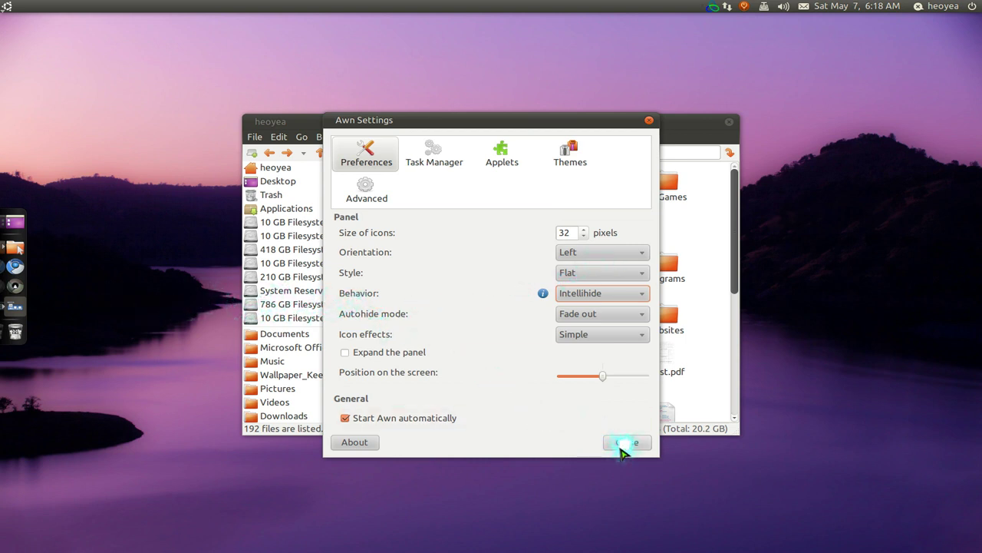
Adjust the dock's position along the left edge with the Position slider and close the settings
{"action": "left_click", "coordinate": [603, 377]}
{"action": "mouse_move", "coordinate": [603, 381]}
{"action": "left_mouse_down"}
{"action": "mouse_move", "coordinate": [571, 384]}
{"action": "mouse_move", "coordinate": [603, 386]}
{"action": "left_mouse_up"}
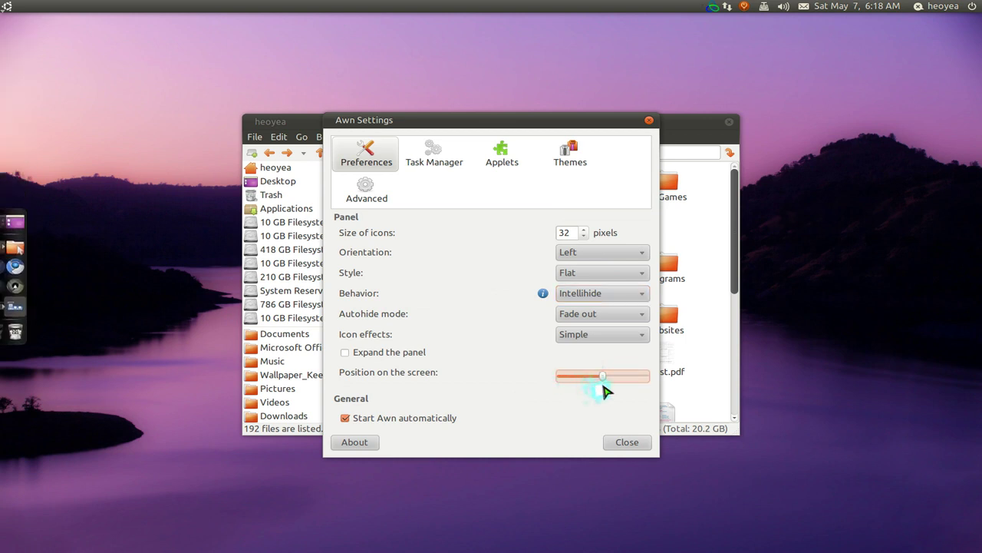
{"action": "left_click", "coordinate": [626, 443]}
{"action": "left_click", "coordinate": [626, 443]}
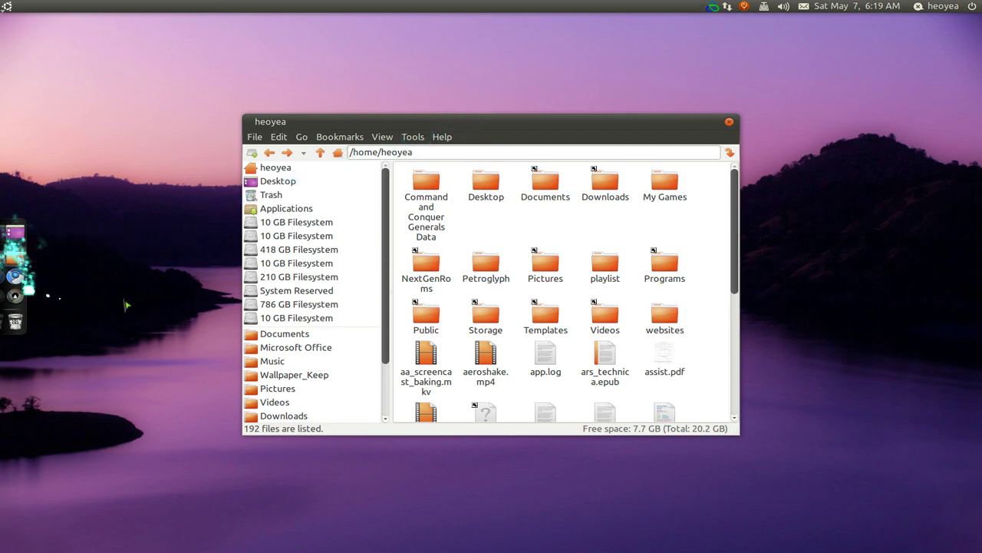
Maximize and restore the home-folder window, select snapshot5.png, reposition the window, then close it
{"action": "double_click", "coordinate": [436, 120]}
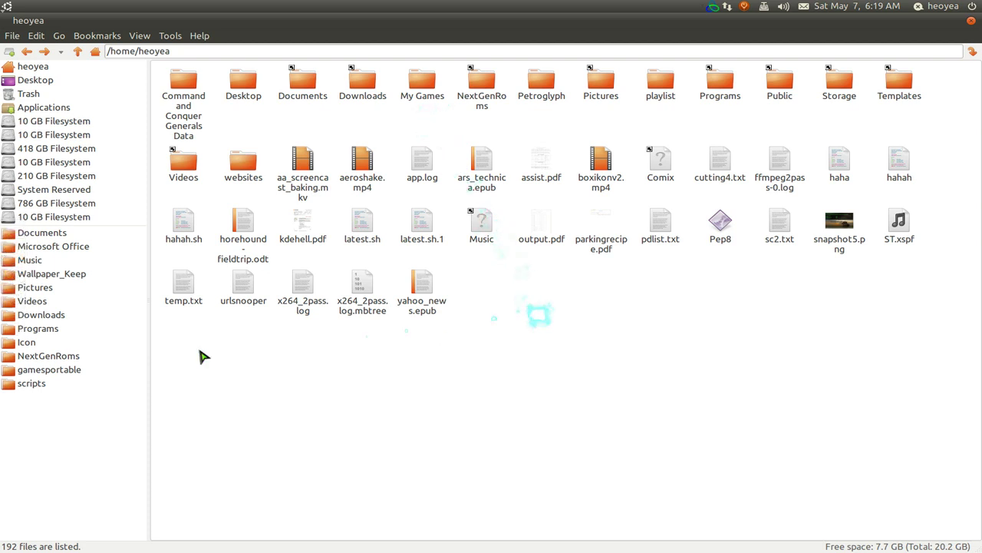
{"action": "left_click", "coordinate": [838, 241]}
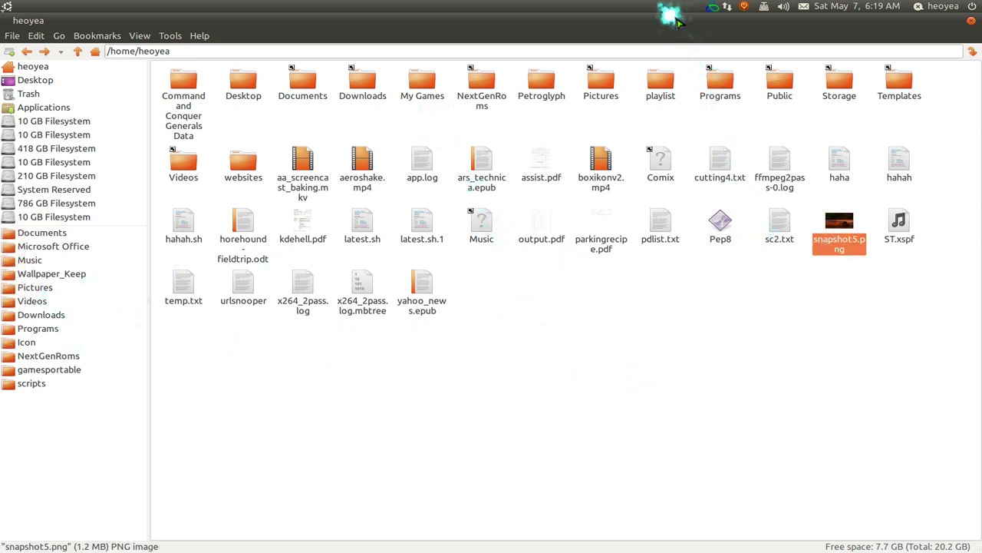
{"action": "double_click", "coordinate": [675, 22]}
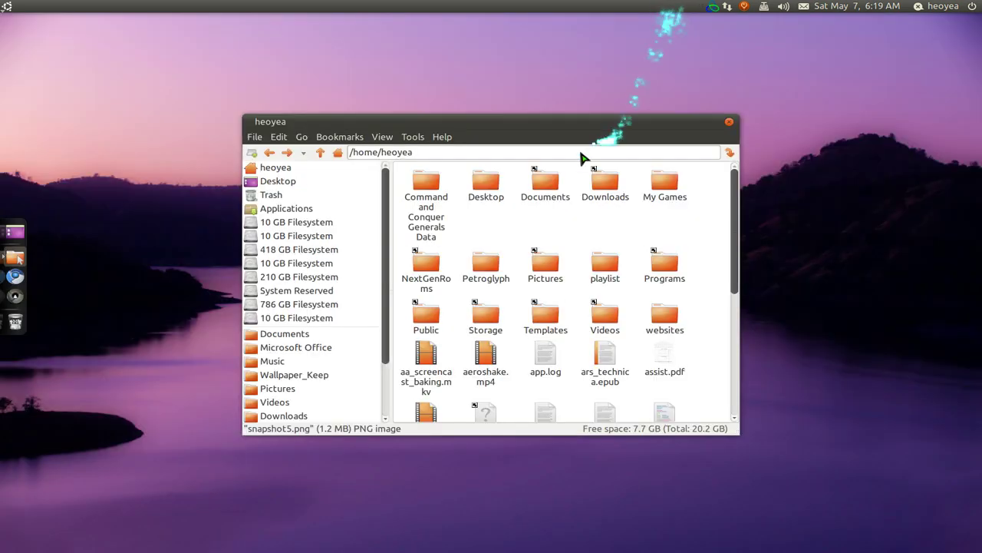
{"action": "left_click_drag", "start_coordinate": [566, 117], "coordinate": [330, 156]}
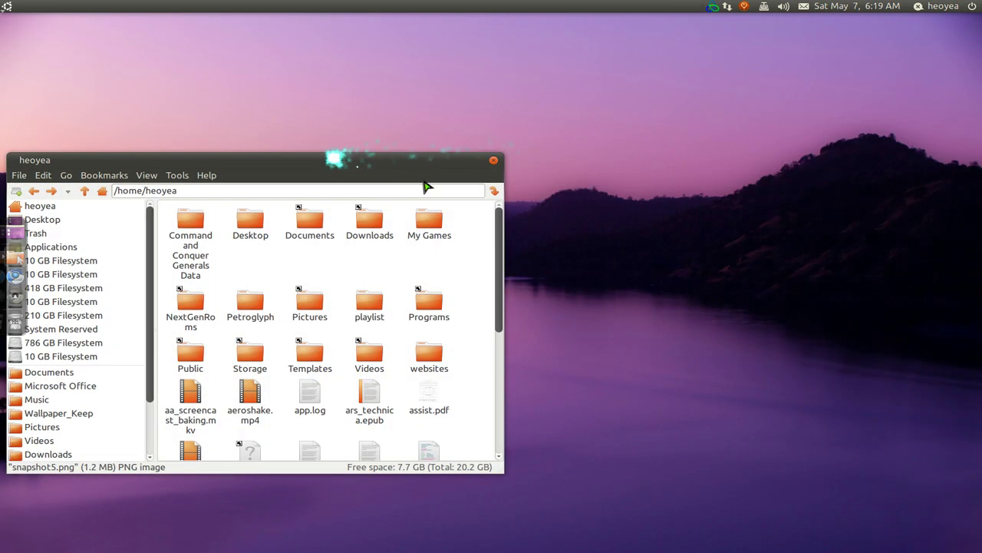
{"action": "left_click_drag", "start_coordinate": [416, 173], "coordinate": [553, 136]}
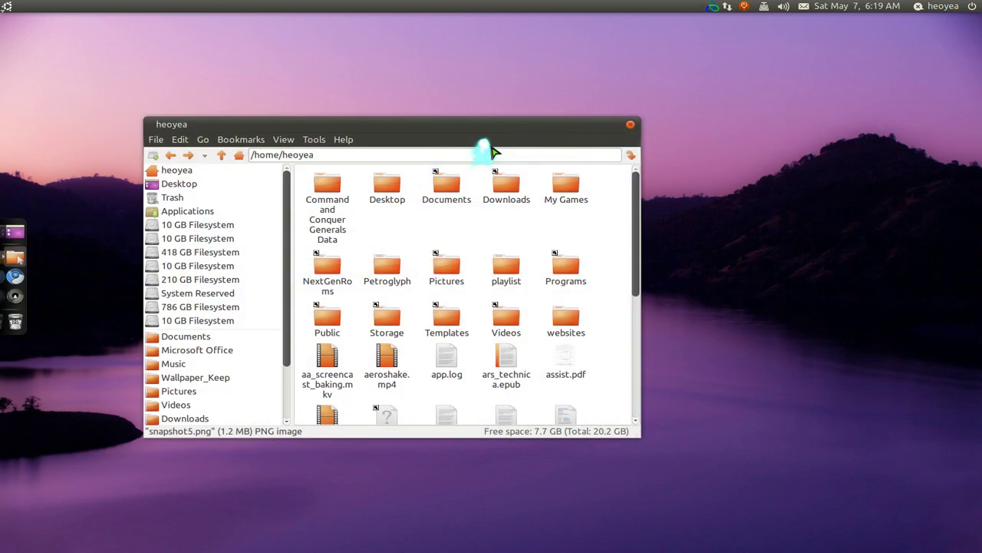
{"action": "left_click_drag", "start_coordinate": [520, 130], "coordinate": [574, 122]}
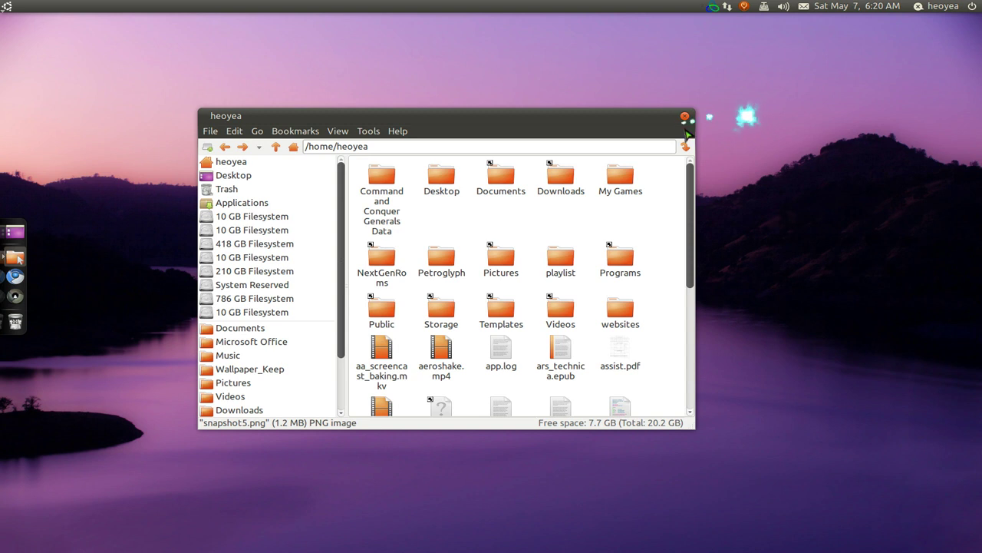
{"action": "left_click", "coordinate": [686, 117]}
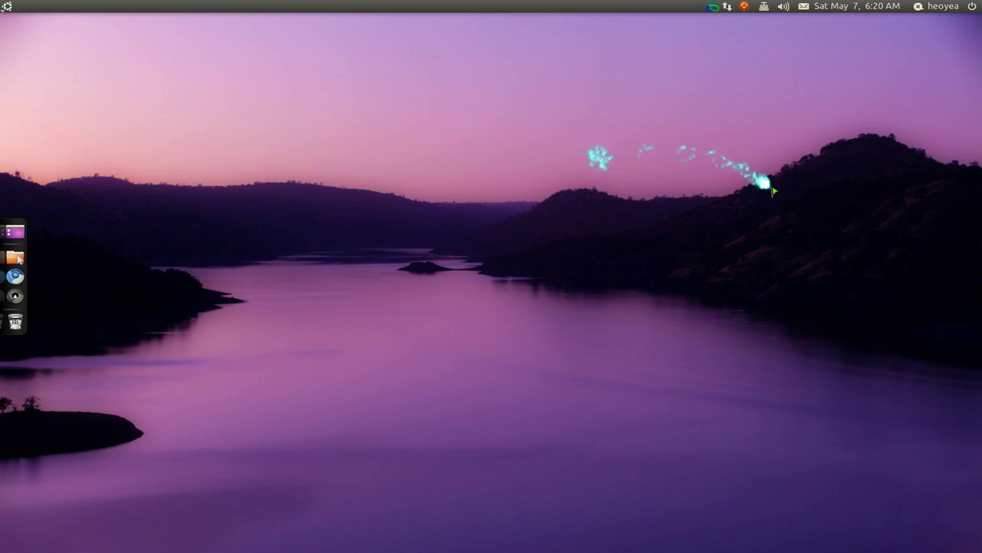
Launch VLC media player from Kupfer with 'vlc'
{"action": "key", "text": "ctrl+space"}
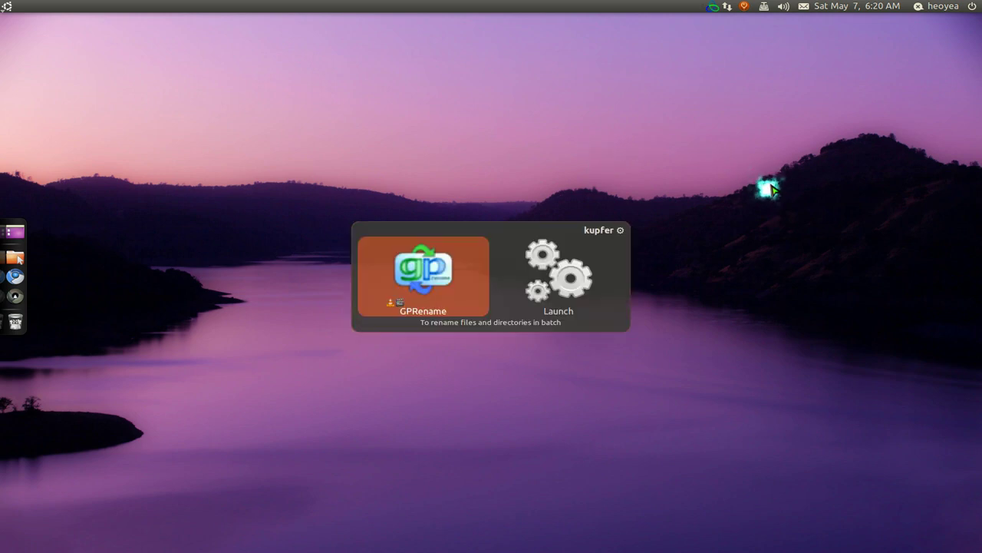
{"action": "key", "text": "Escape"}
{"action": "type", "text": "vlc"}
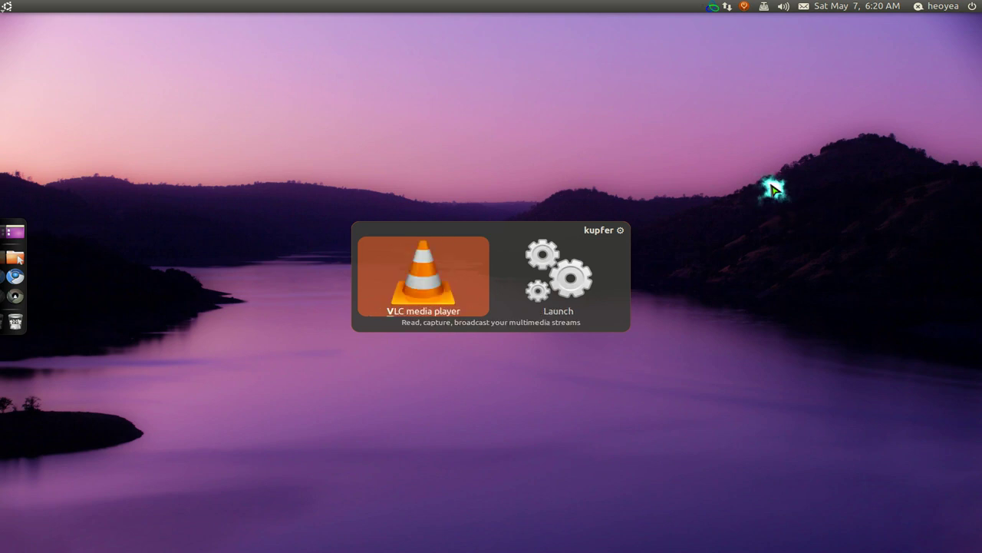
{"action": "key", "text": "Return"}
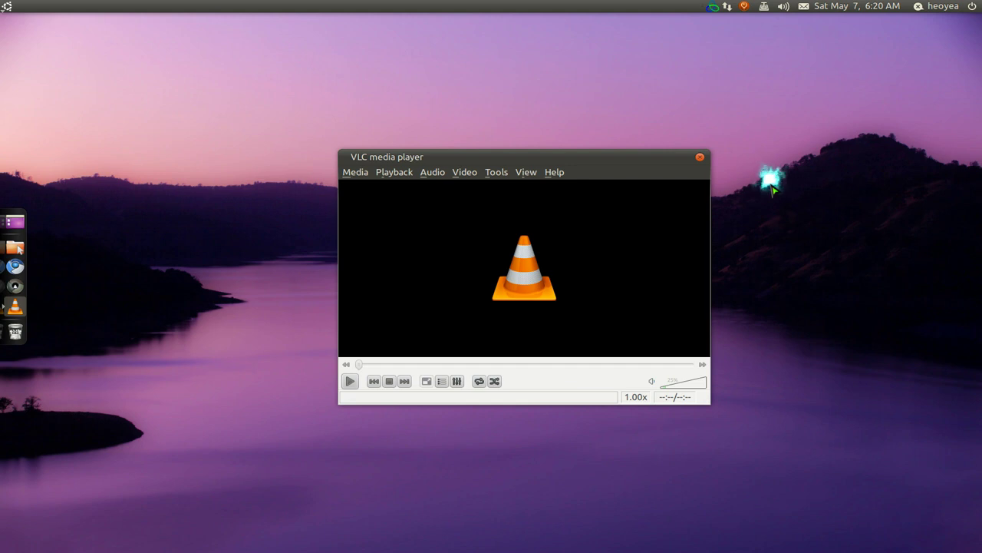
Launch Terminal and GPRename from Kupfer with the 'te' search
{"action": "key", "text": "ctrl+space"}
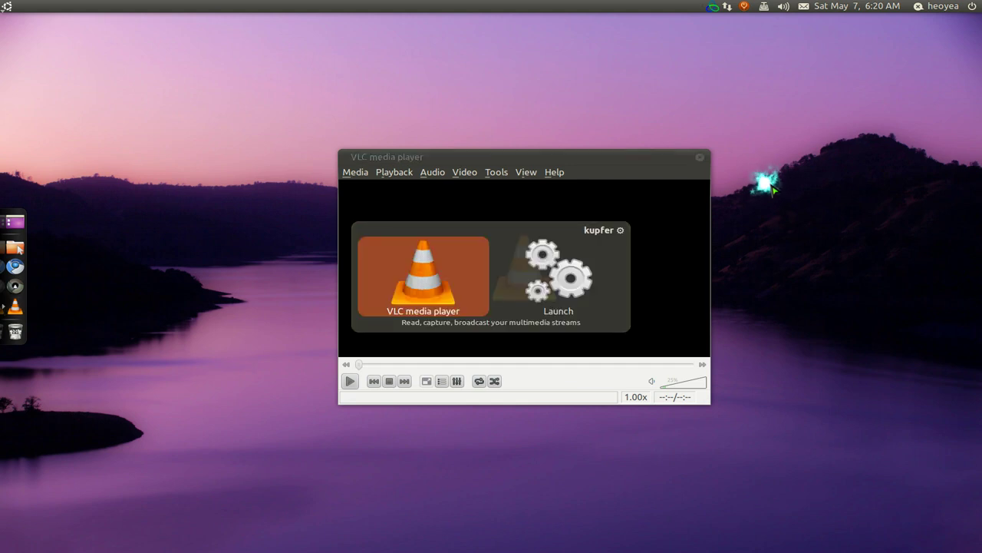
{"action": "key", "text": "Escape"}
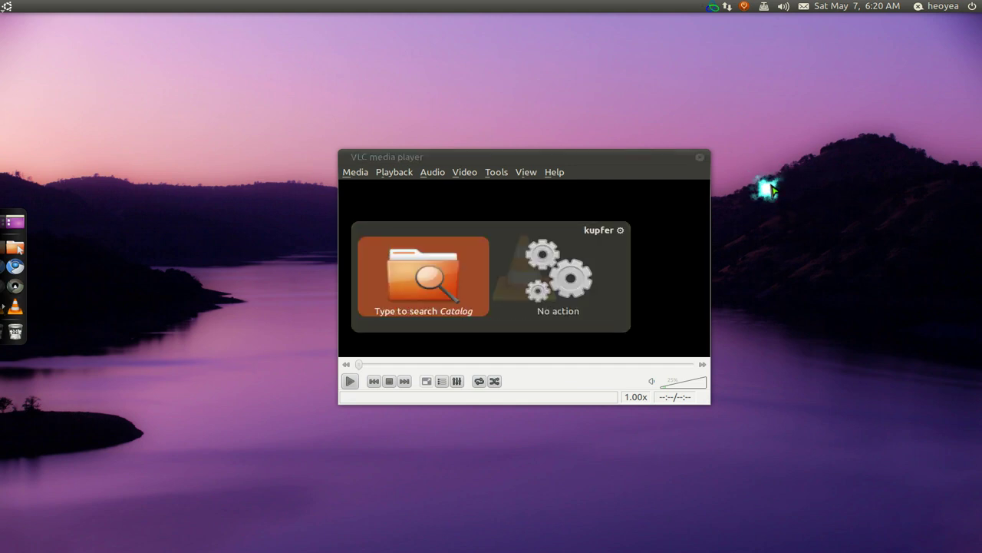
{"action": "type", "text": "te"}
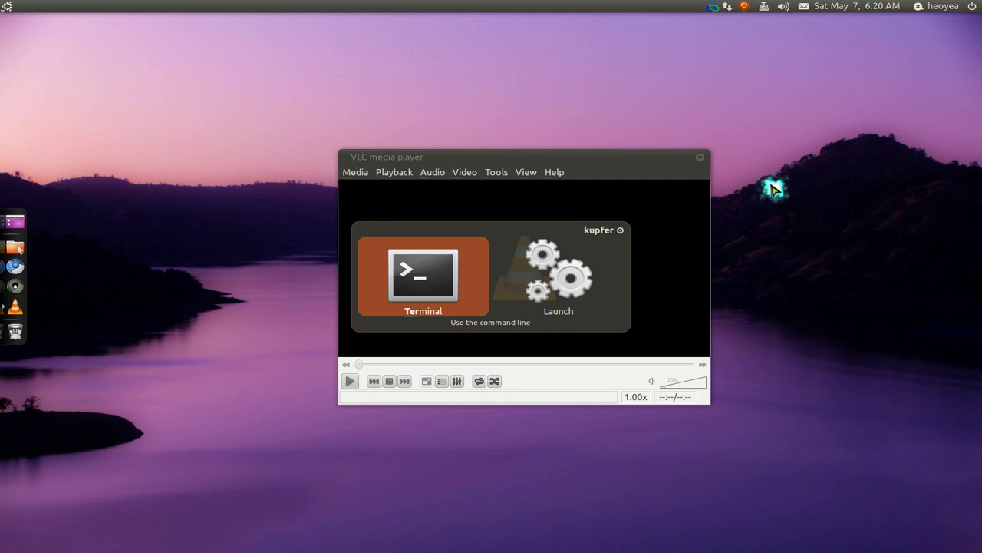
{"action": "key", "text": "Return"}
{"action": "key", "text": "Down"}
{"action": "key", "text": "Down"}
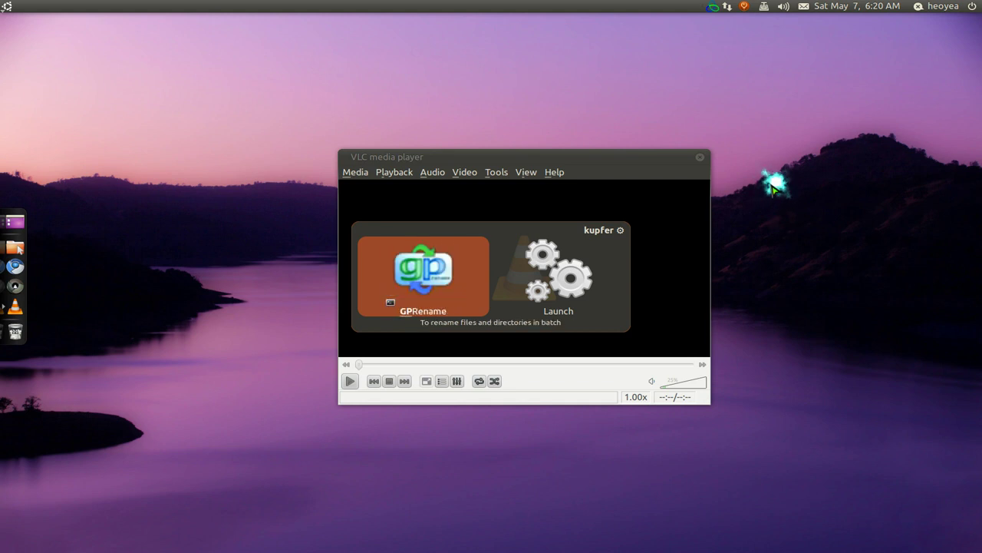
{"action": "key", "text": "Return"}
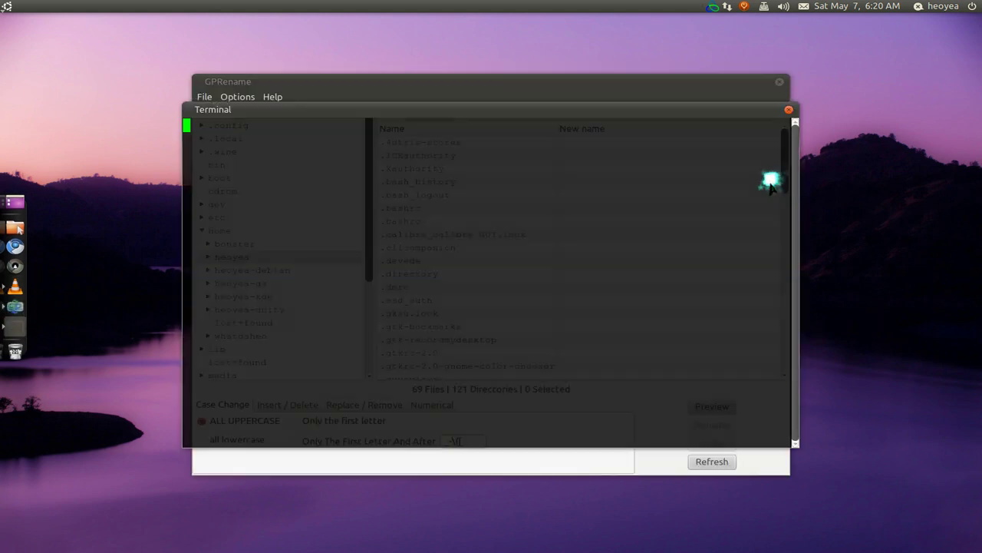
Close the Terminal, GPRename and VLC windows and bring Kupfer up again
{"action": "left_click", "coordinate": [788, 109]}
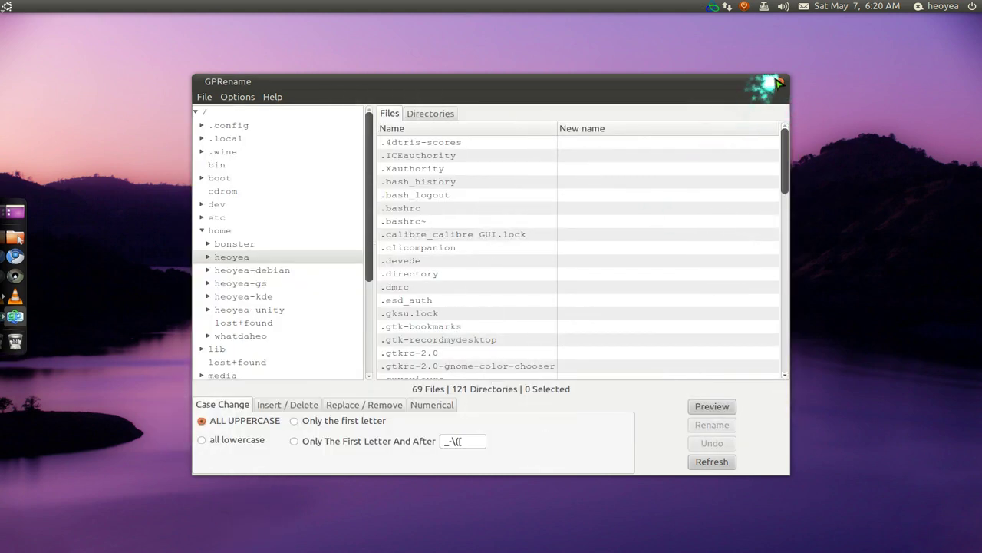
{"action": "left_click", "coordinate": [779, 81]}
{"action": "left_click", "coordinate": [699, 159]}
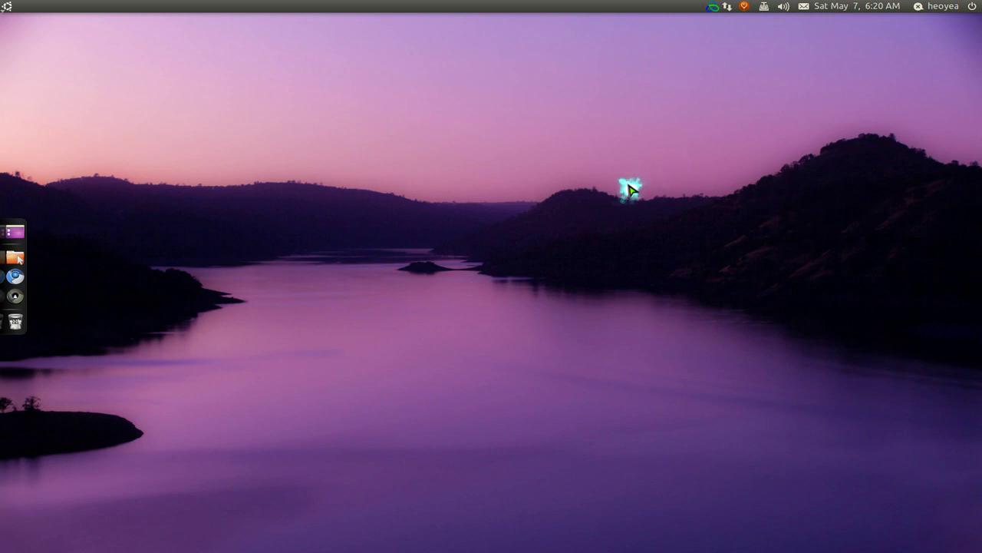
{"action": "key", "text": "ctrl+space"}
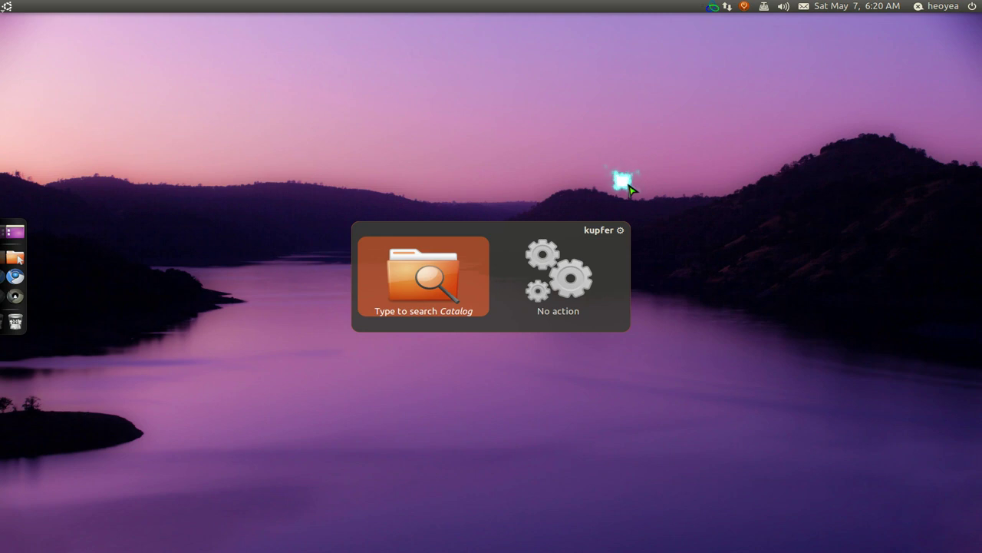
Browse into Pictures in Kupfer, open the Wallpaper_Keep folder in the file manager, then close it
{"action": "type", "text": "pic"}
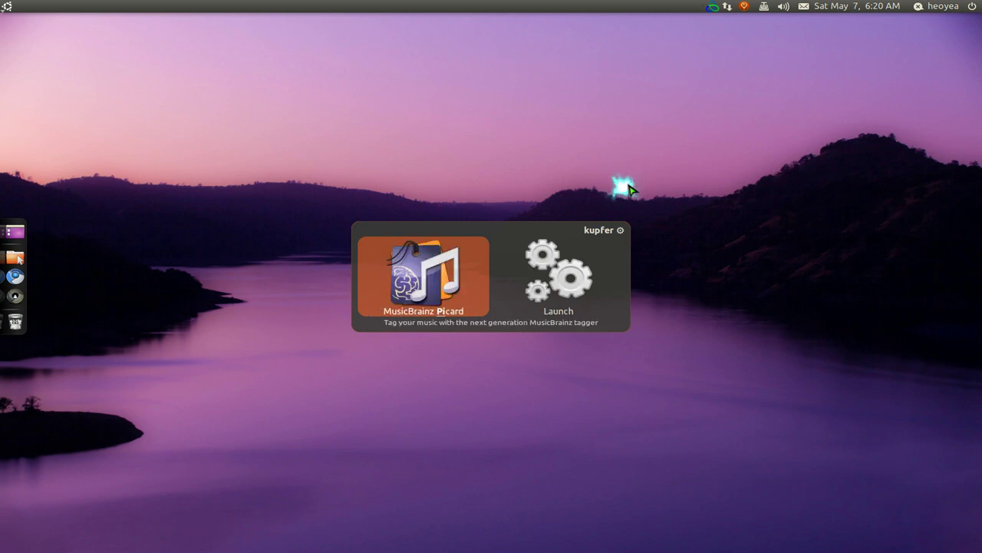
{"action": "key", "text": "Right"}
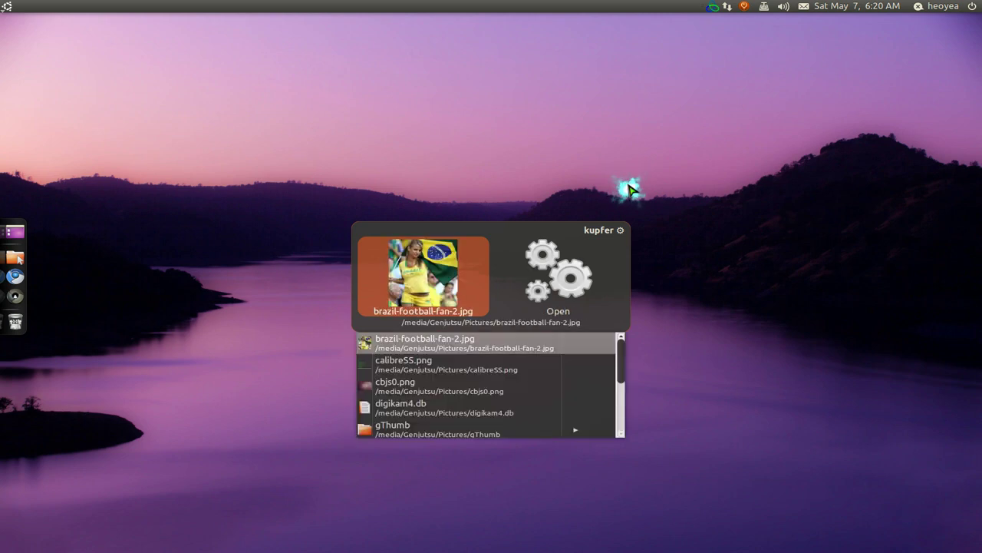
{"action": "type", "text": "wa"}
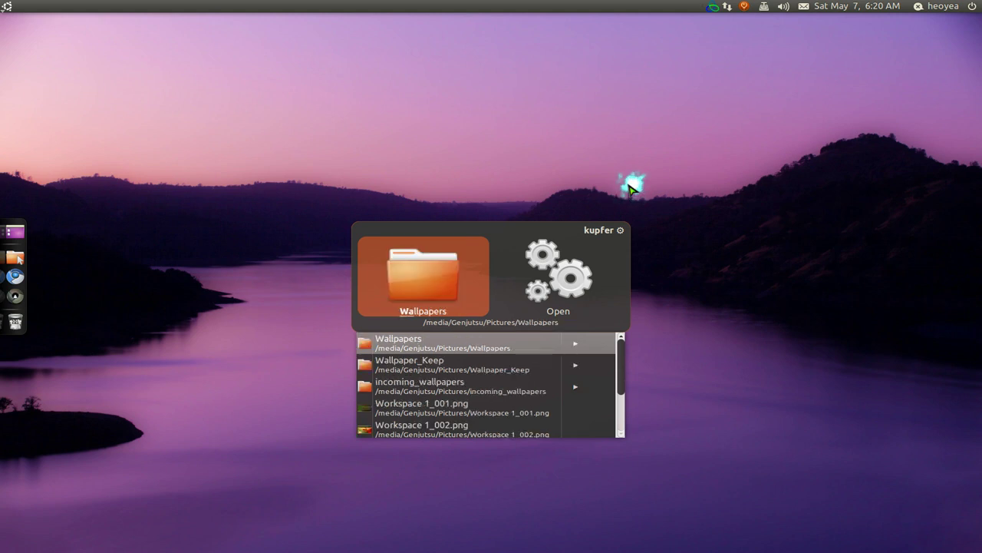
{"action": "key", "text": "Down"}
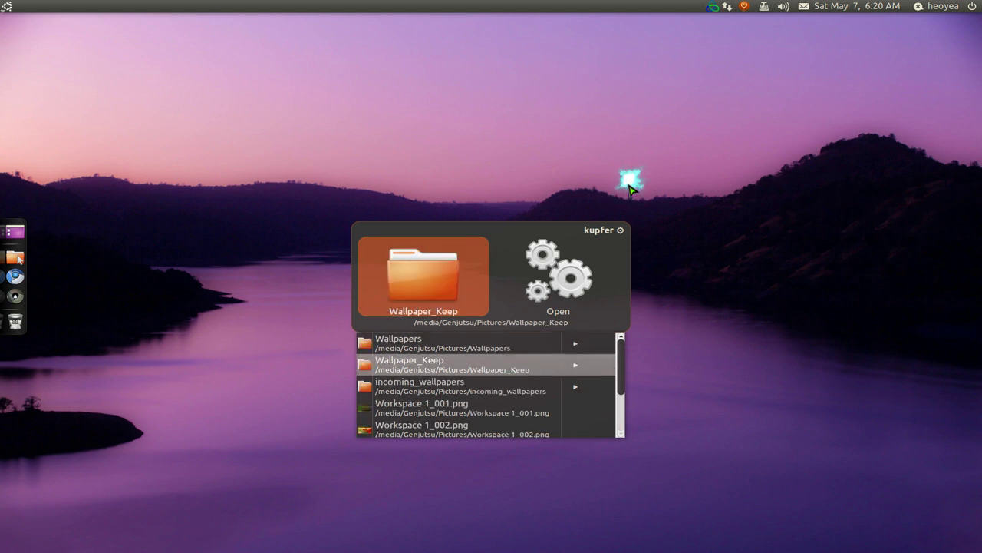
{"action": "key", "text": "Return"}
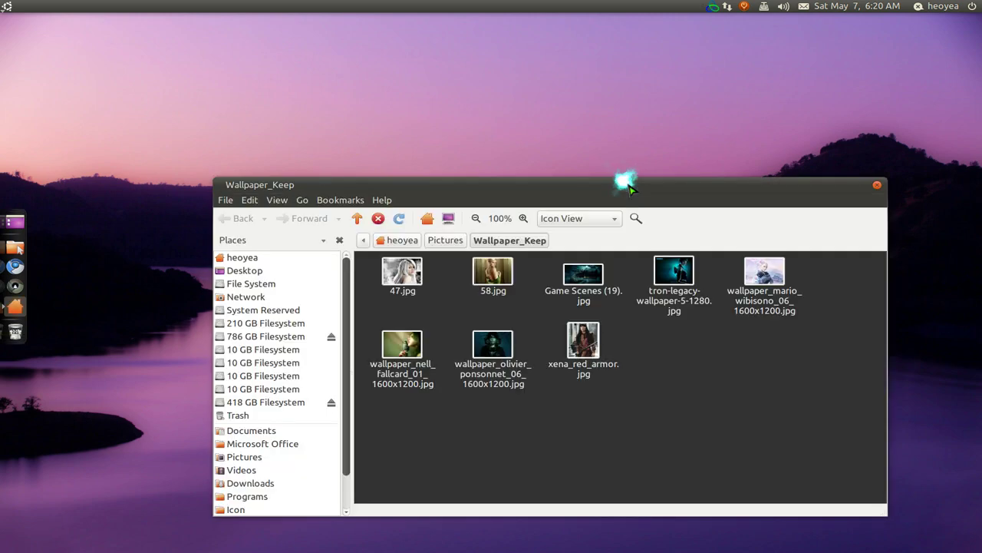
{"action": "left_click", "coordinate": [880, 189]}
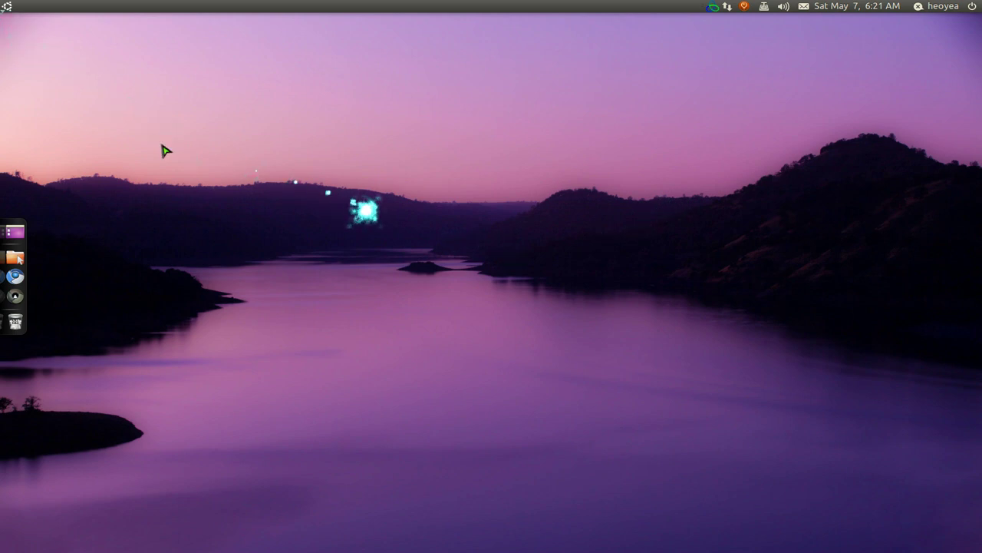
{"action": "left_click", "coordinate": [6, 9]}
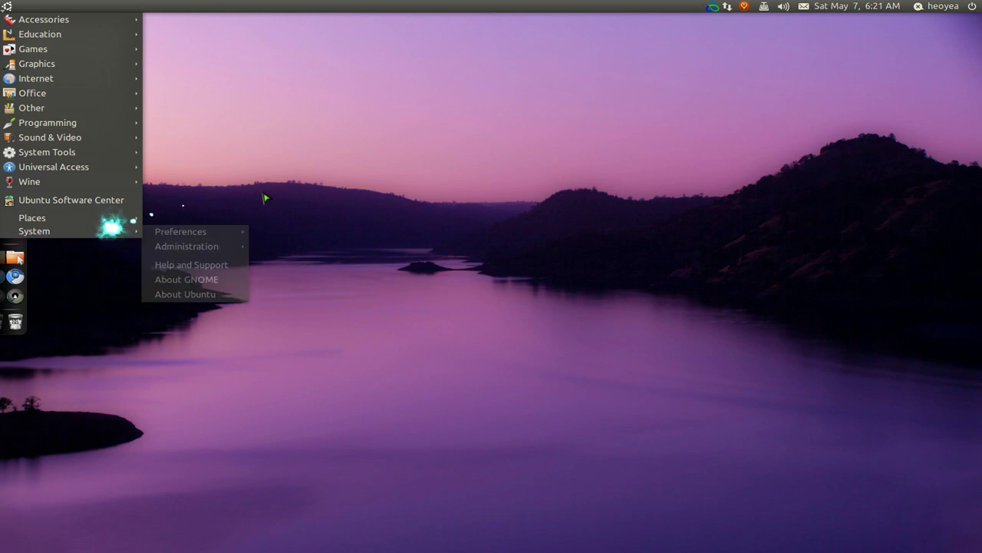
{"action": "left_click", "coordinate": [176, 294]}
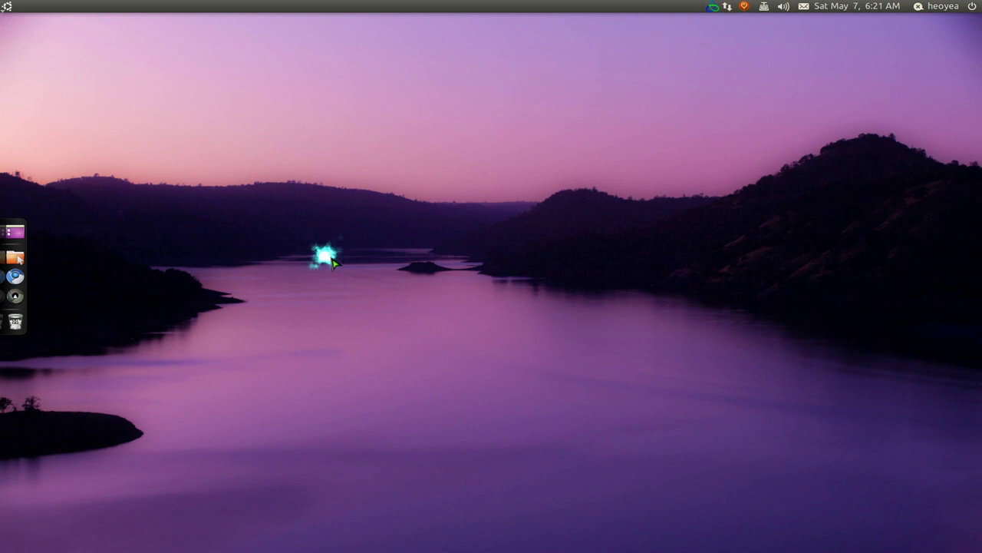
Launch Terminal from Kupfer with 'ter' and drag the Terminal and Movie Player windows aside
{"action": "key", "text": "ctrl+space"}
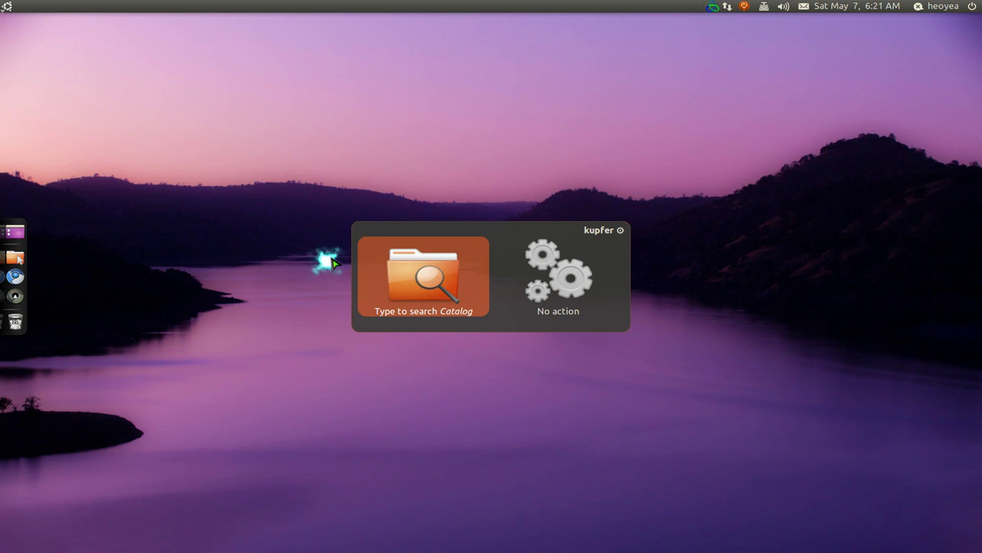
{"action": "type", "text": "vl"}
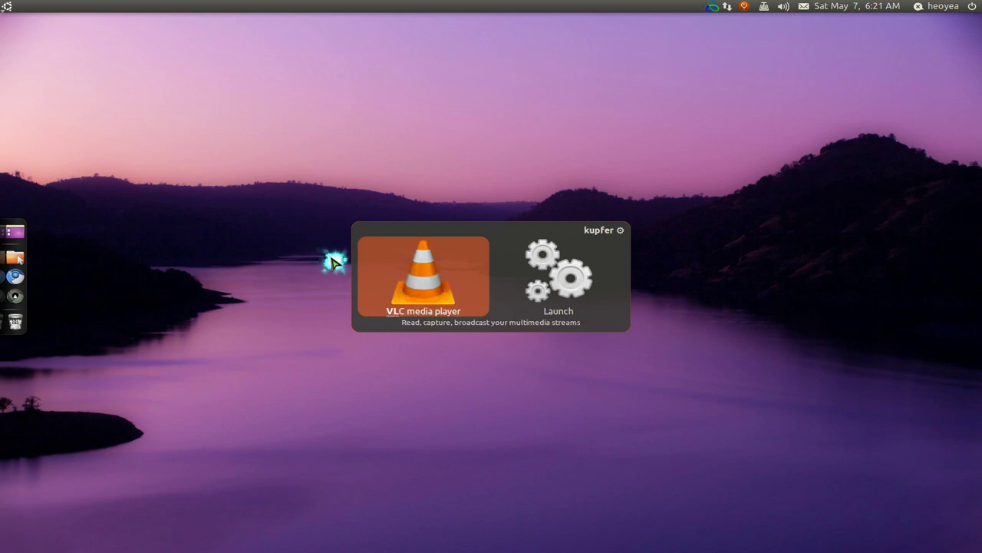
{"action": "key", "text": "BackSpace"}
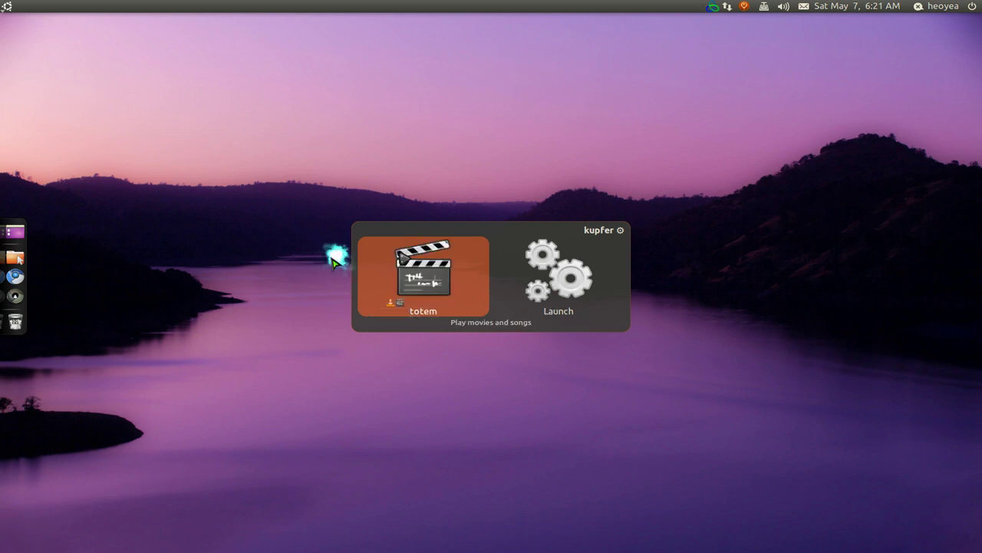
{"action": "type", "text": "er"}
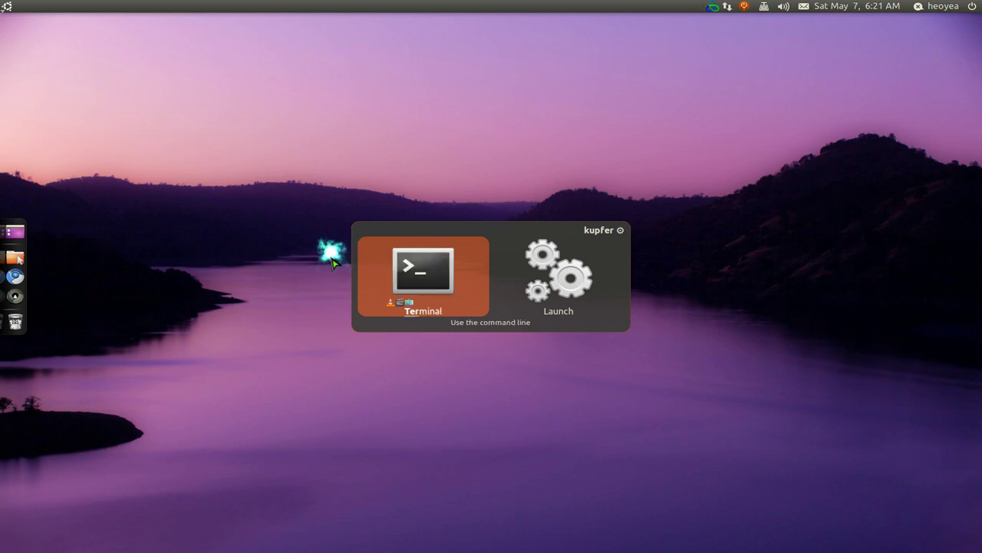
{"action": "key", "text": "Return"}
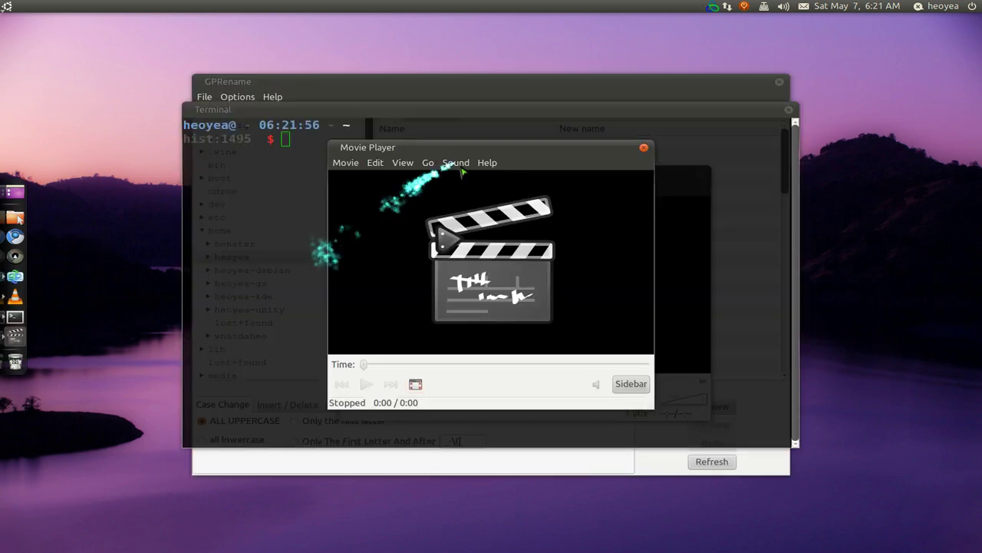
{"action": "left_click_drag", "start_coordinate": [460, 148], "coordinate": [257, 201]}
{"action": "left_click_drag", "start_coordinate": [515, 110], "coordinate": [630, 152]}
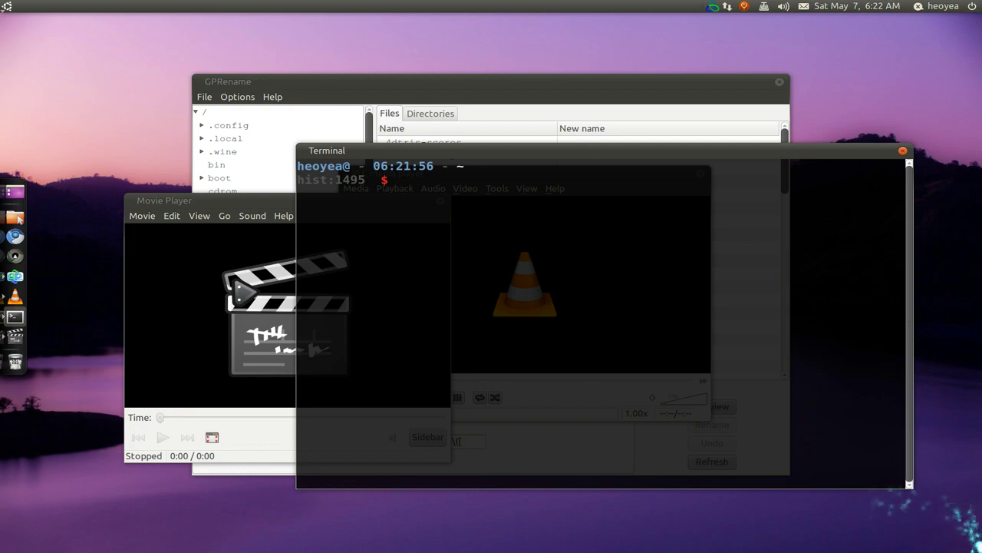
{"action": "mouse_move", "coordinate": [976, 543]}
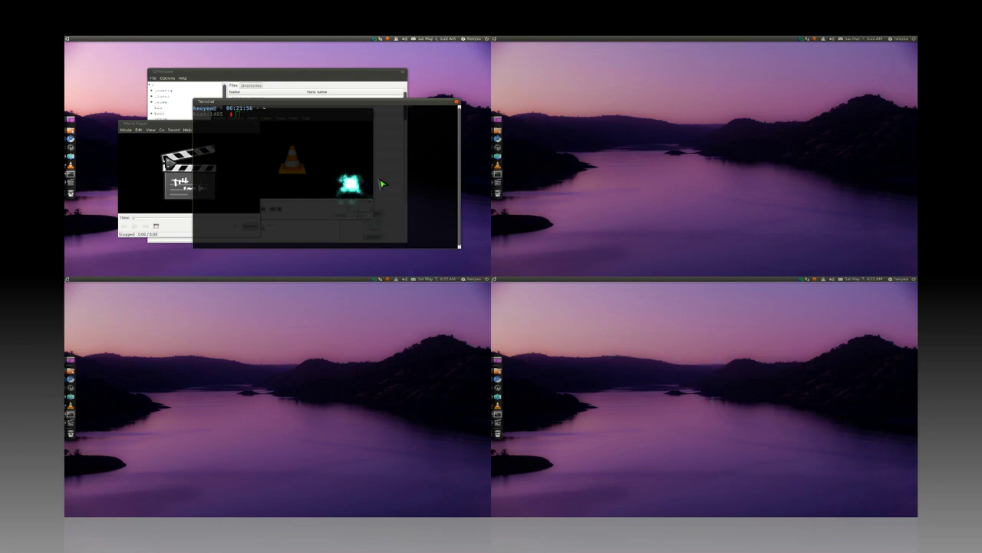
In Expo, move Terminal top-right, Movie Player bottom-left, VLC bottom-right, then switch to VLC's workspace
{"action": "left_click_drag", "start_coordinate": [382, 184], "coordinate": [710, 168]}
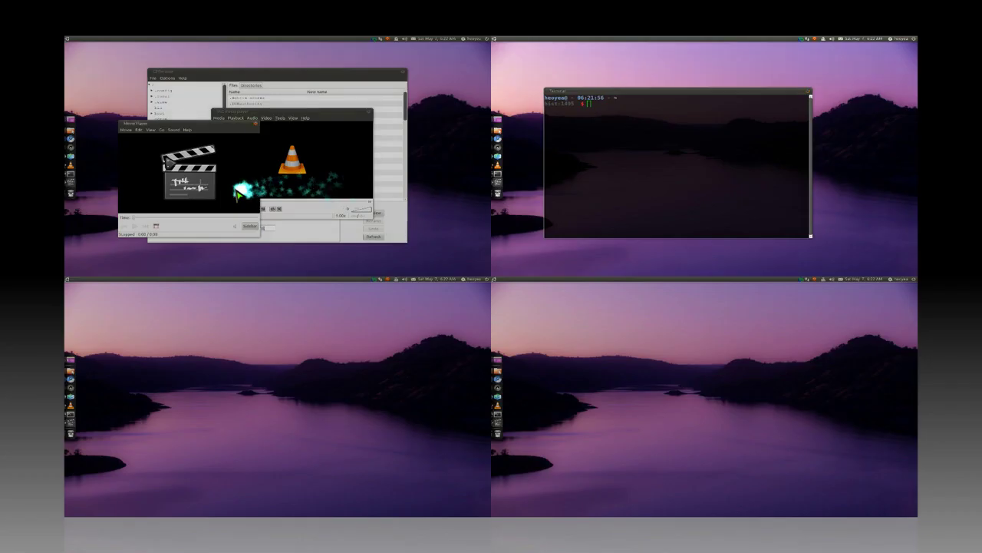
{"action": "left_click_drag", "start_coordinate": [238, 192], "coordinate": [307, 407]}
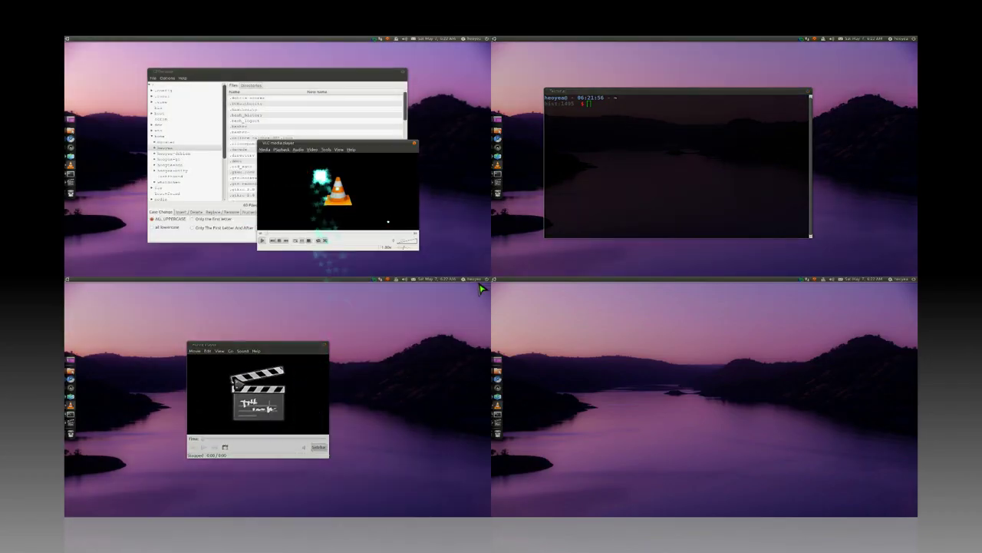
{"action": "left_click_drag", "start_coordinate": [330, 185], "coordinate": [675, 377]}
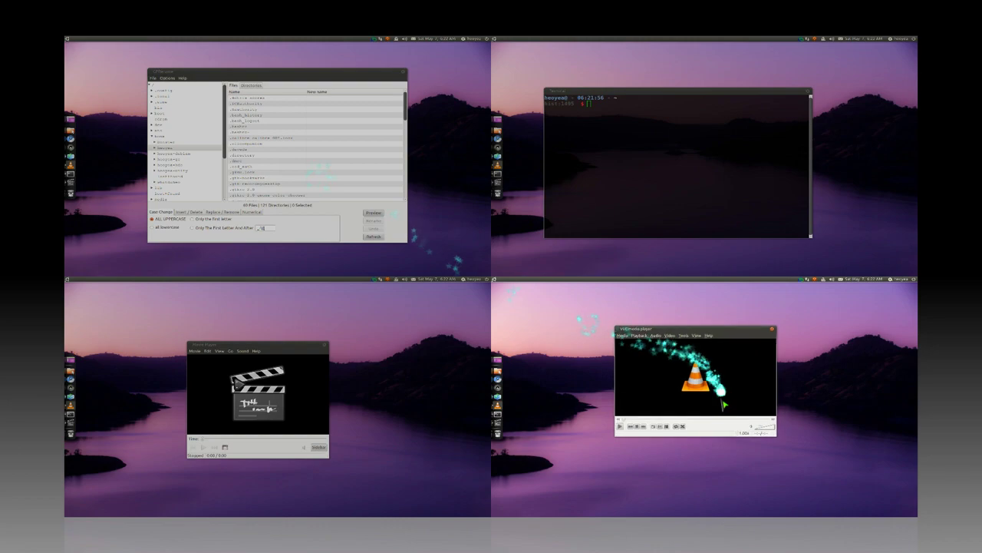
{"action": "left_click", "coordinate": [679, 390]}
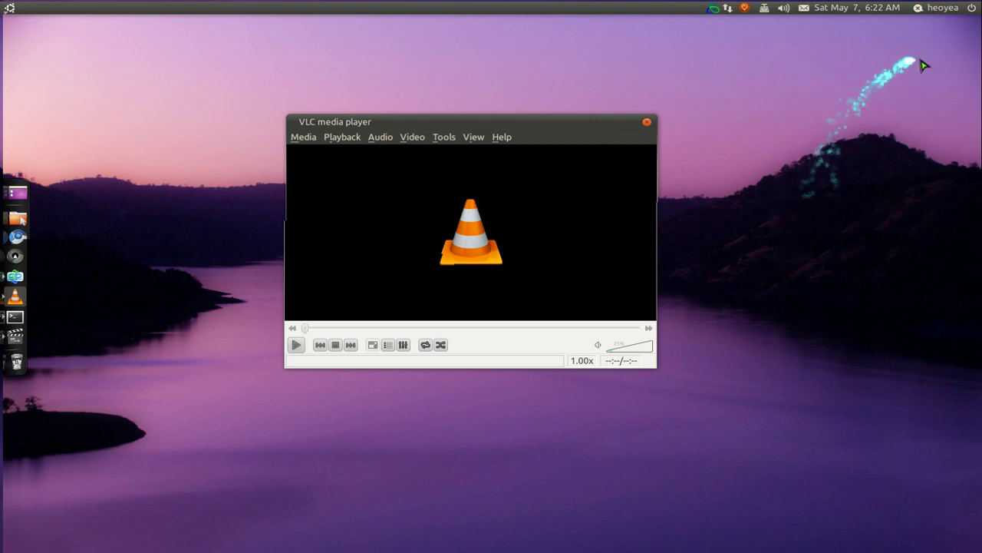
In the Scale window spread, close GPRename with a middle-click and bring VLC forward
{"action": "mouse_move", "coordinate": [981, 1]}
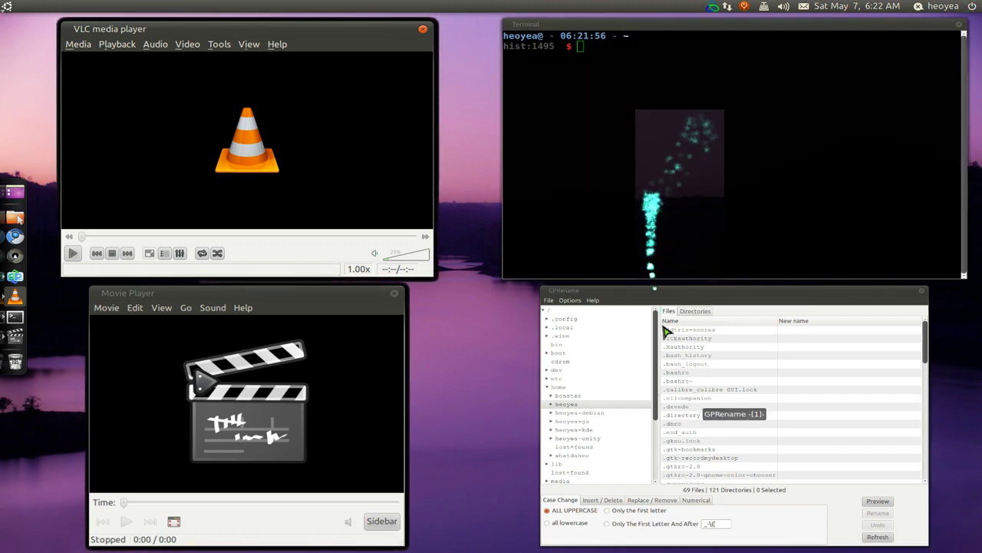
{"action": "middle_click", "coordinate": [687, 374]}
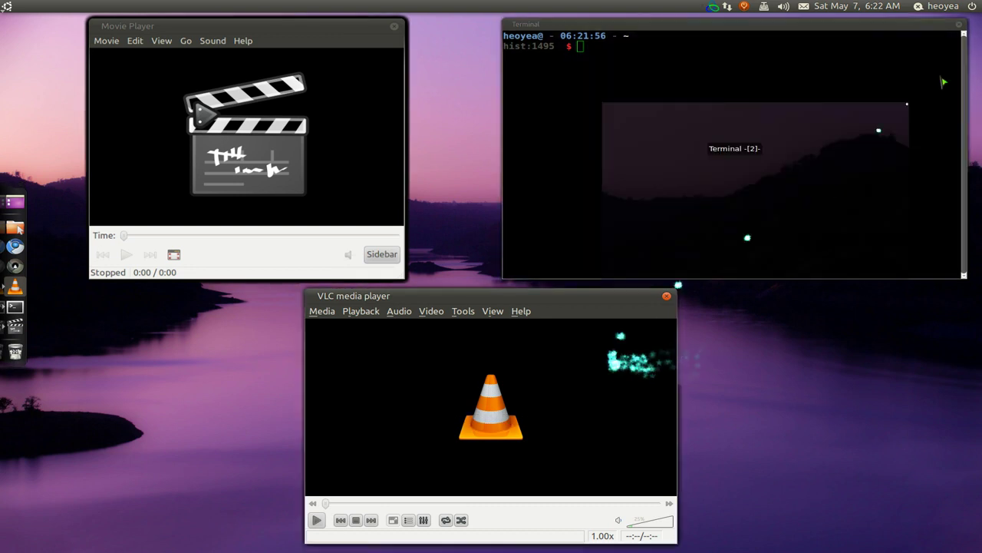
{"action": "left_click", "coordinate": [549, 392]}
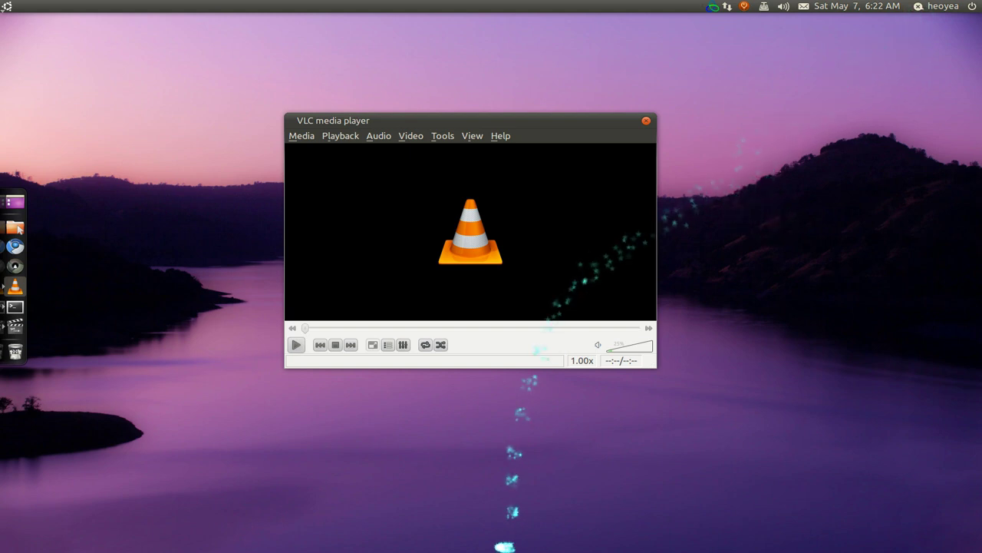
Flip between workspaces by pushing the pointer against the top, bottom and left screen edges
{"action": "mouse_move", "coordinate": [491, 2]}
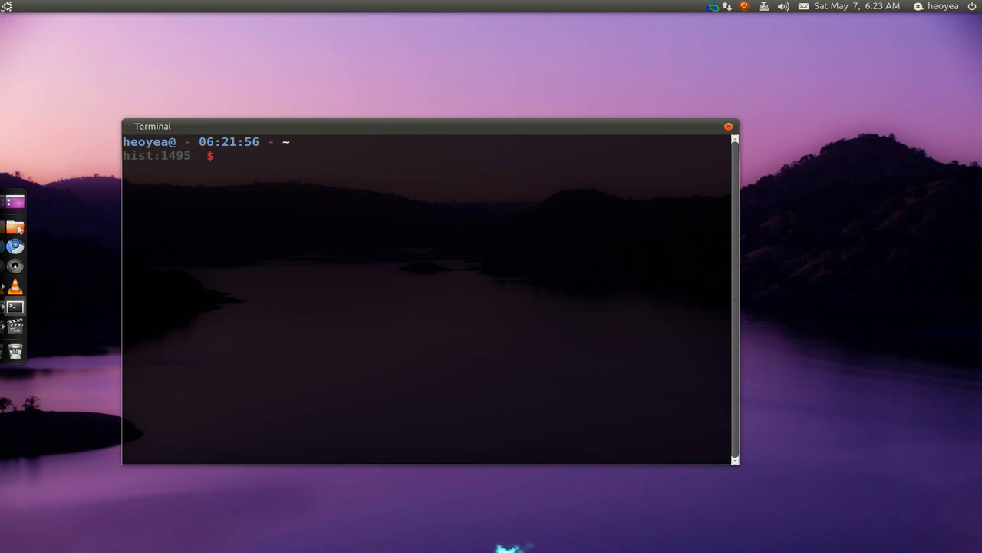
{"action": "mouse_move", "coordinate": [507, 548]}
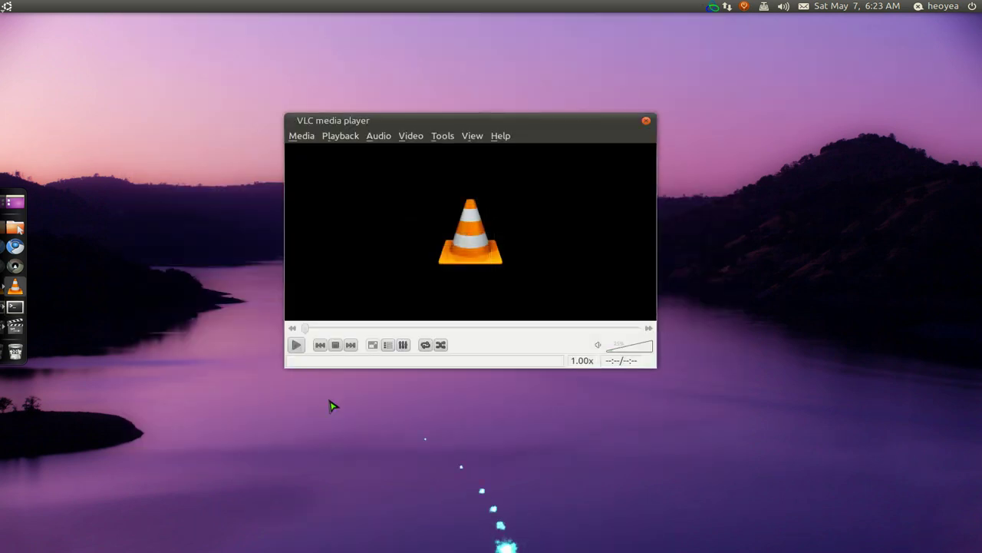
{"action": "mouse_move", "coordinate": [1, 215]}
{"action": "mouse_move", "coordinate": [368, 2]}
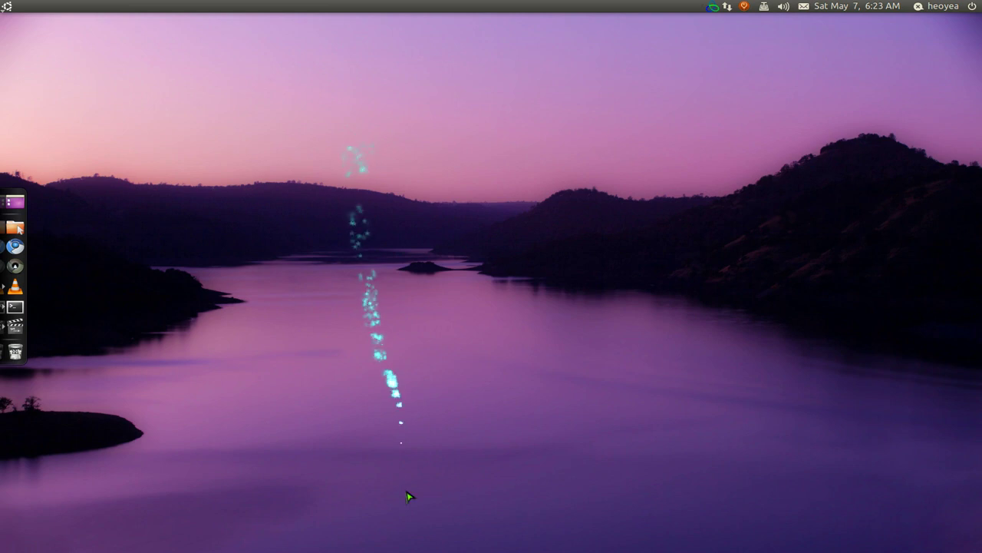
{"action": "mouse_move", "coordinate": [418, 551]}
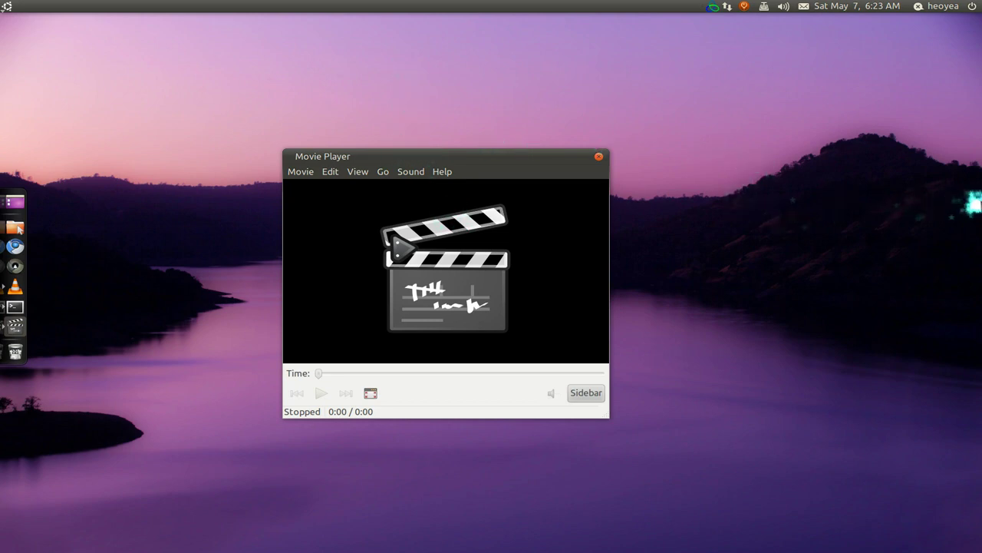
Tile Movie Player to right, left, bottom and top halves, bottom-right quarter, centre, then close it
{"action": "key", "text": "ctrl+alt+KP_6"}
{"action": "key", "text": "ctrl+alt+KP_4"}
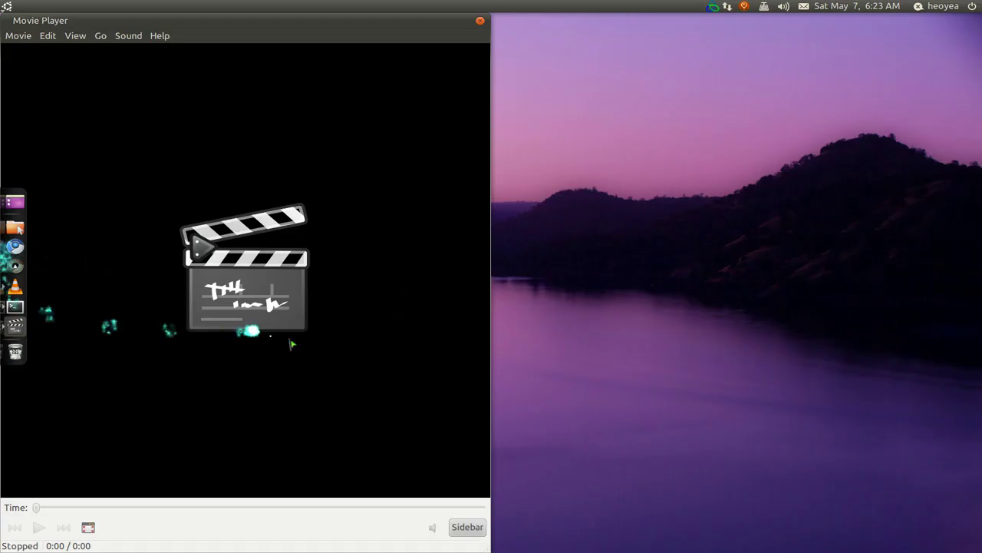
{"action": "key", "text": "ctrl+alt+KP_2"}
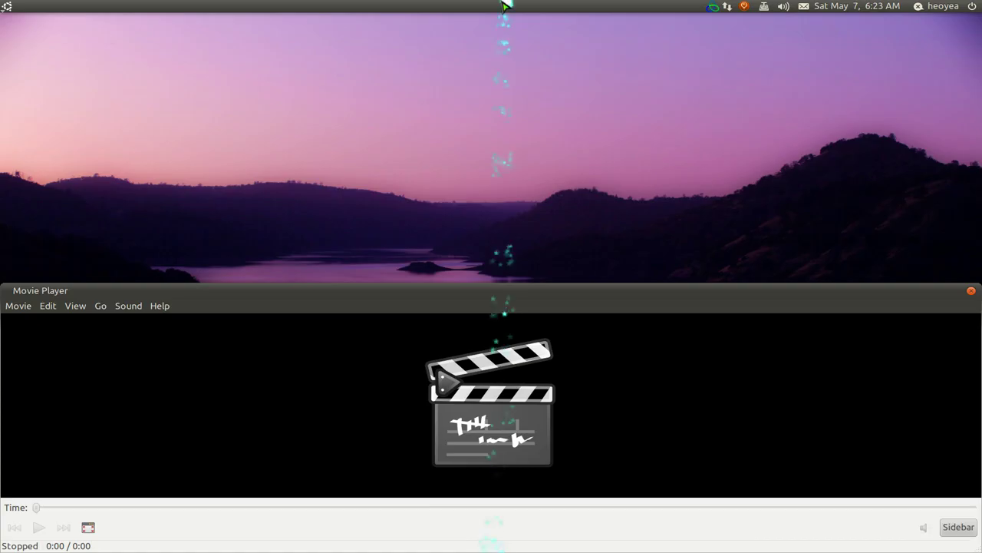
{"action": "key", "text": "ctrl+alt+KP_8"}
{"action": "key", "text": "ctrl+alt+KP_3"}
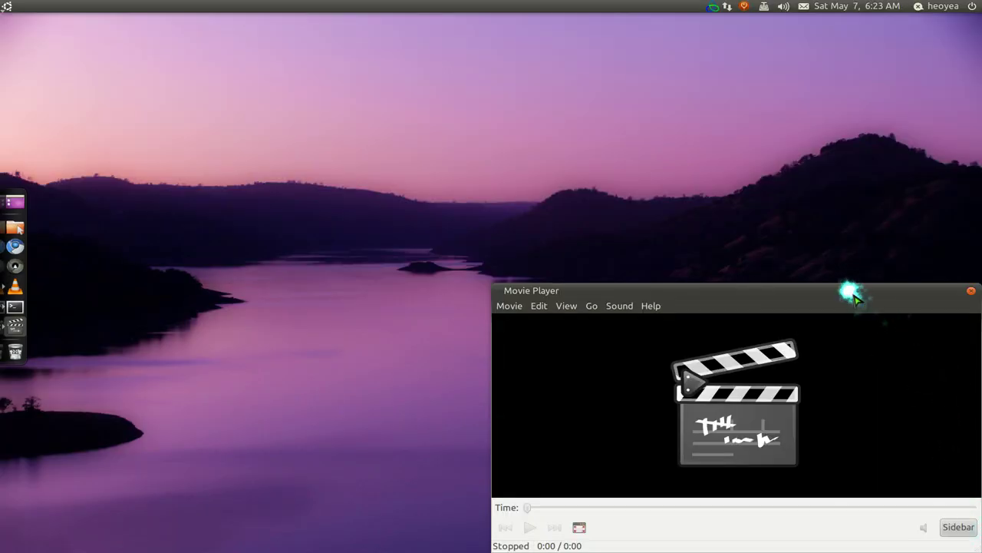
{"action": "key", "text": "ctrl+alt+KP_5"}
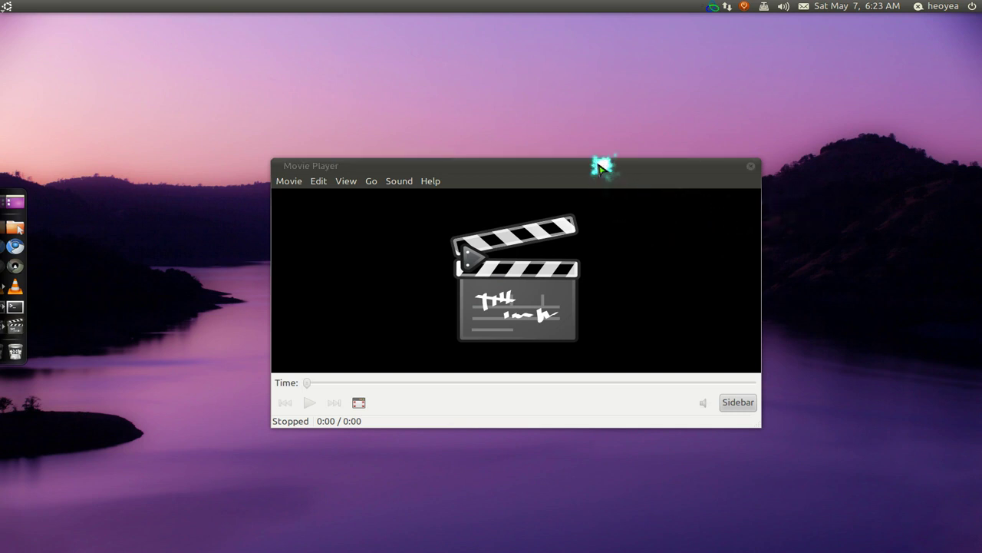
{"action": "key", "text": "ctrl+alt+KP_0"}
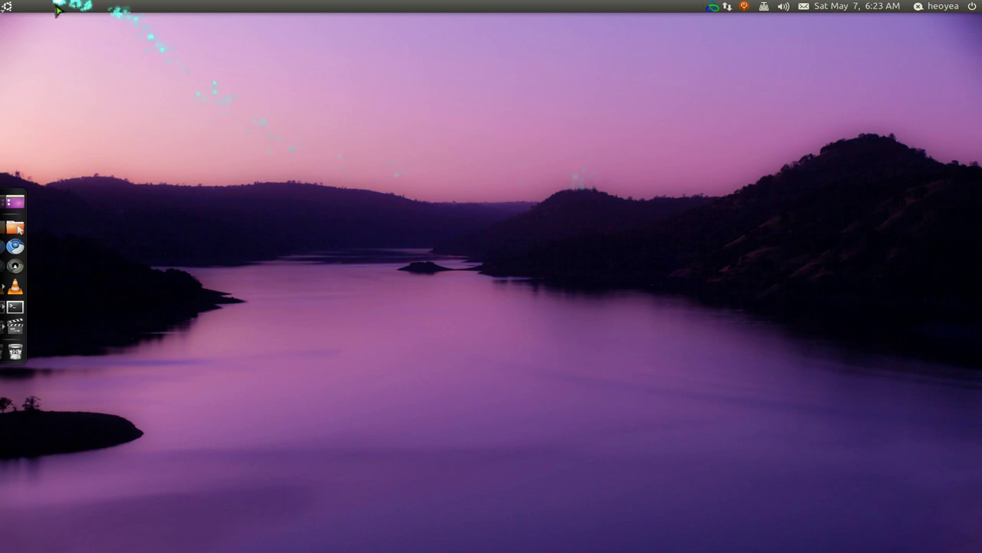